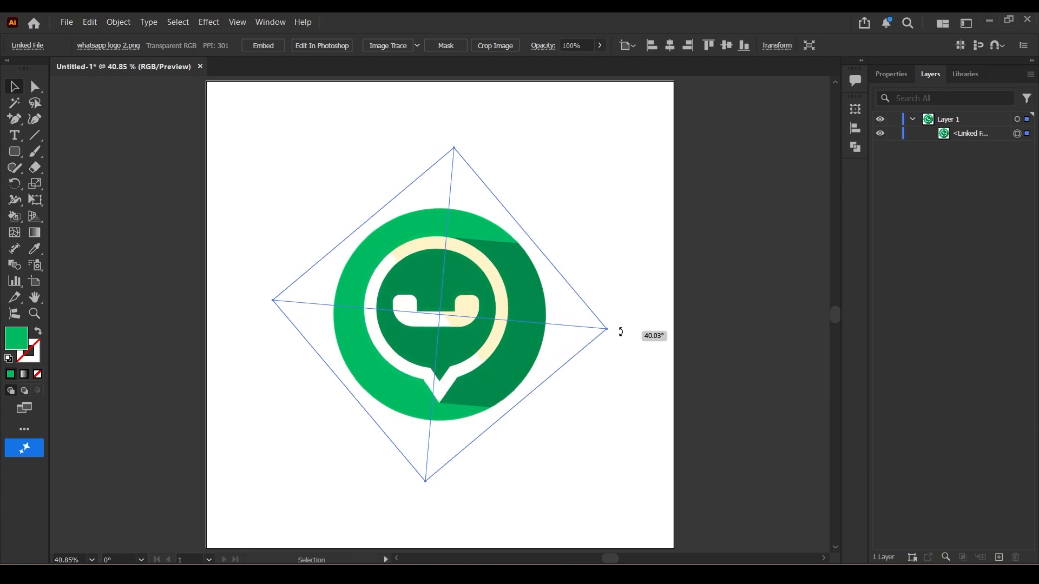
# Lock the linked logo image and draw a small rounded rectangle over the white end of the phone handset.
pyautogui.click(607, 257)
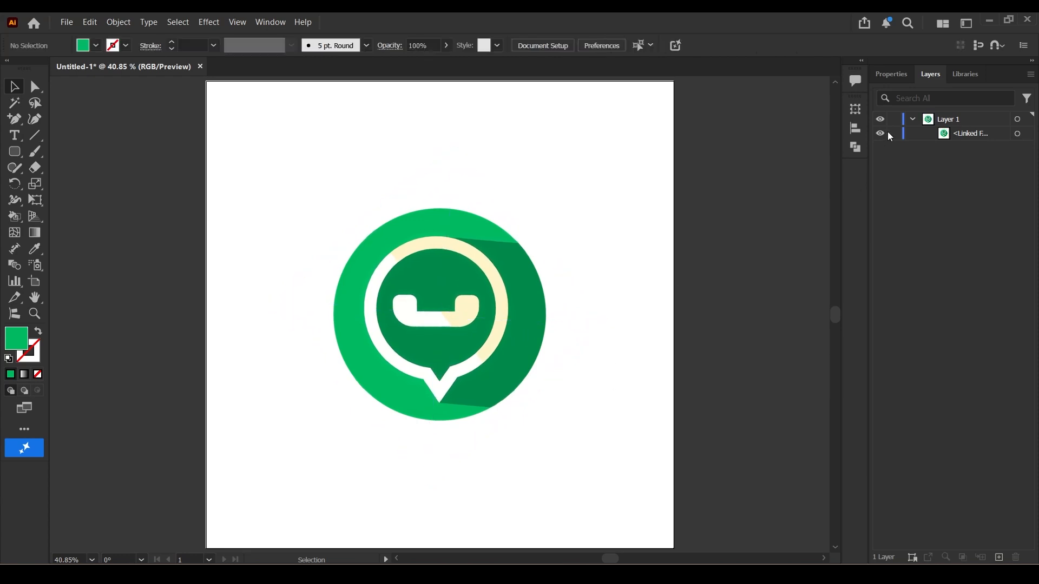
pyautogui.click(15, 153)
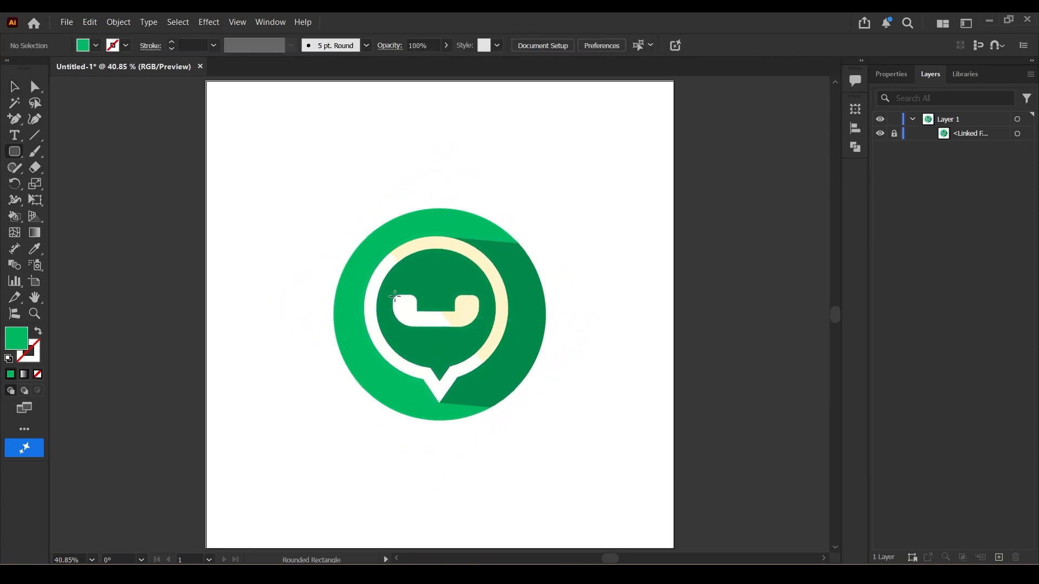
pyautogui.moveTo(394, 296); pyautogui.dragTo(419, 320)
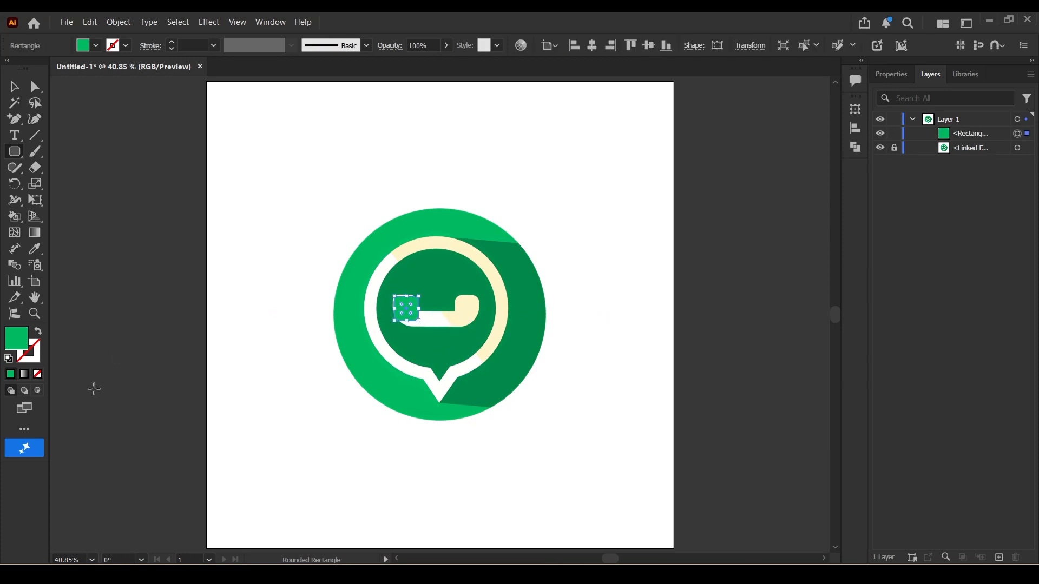
# Remove the rounded rectangle's fill and give it a green #00ba62 stroke.
pyautogui.click(25, 361)
pyautogui.click(18, 339)
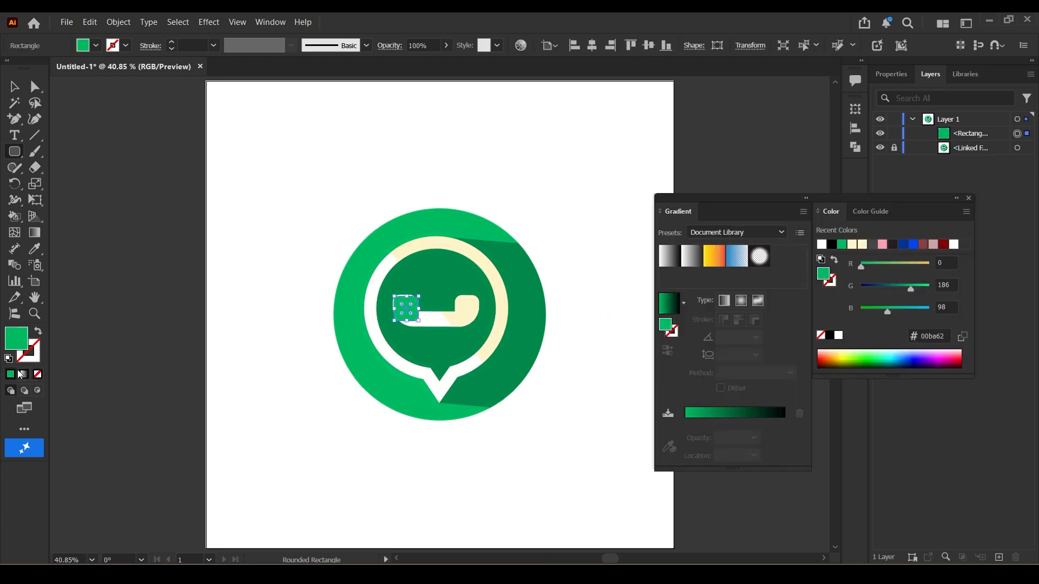
pyautogui.click(39, 374)
pyautogui.click(31, 357)
pyautogui.click(10, 374)
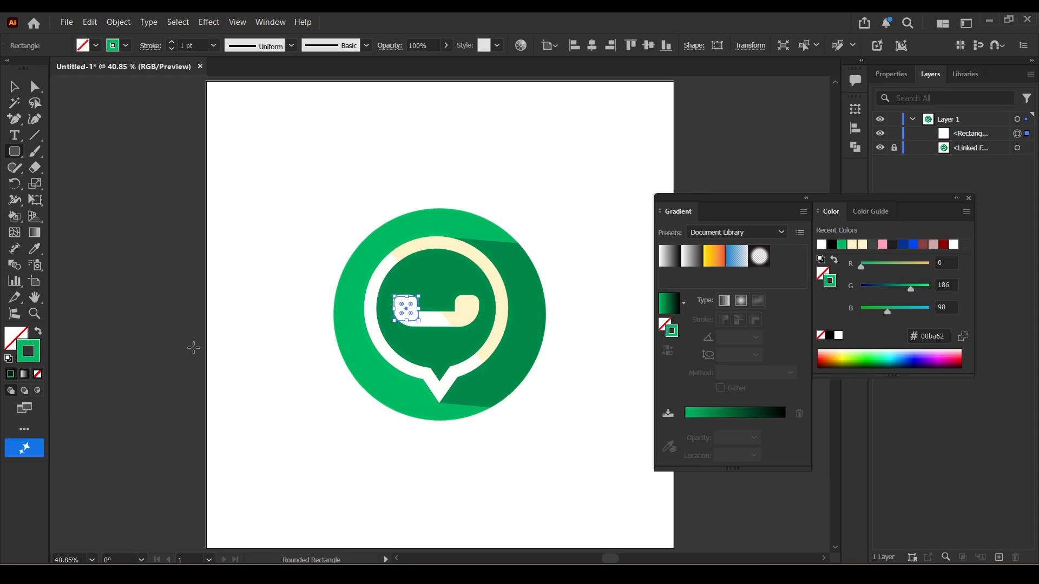
# Fit the rectangle to the handset's white end, rounding its upper corners to match and its lower-left corner to about 0.555 in.
pyautogui.hotkey('ctrl', '=')
pyautogui.hotkey('ctrl', '=')
pyautogui.hotkey('ctrl', '=')
pyautogui.hotkey('ctrl', '=')
pyautogui.hotkey('ctrl', '=')
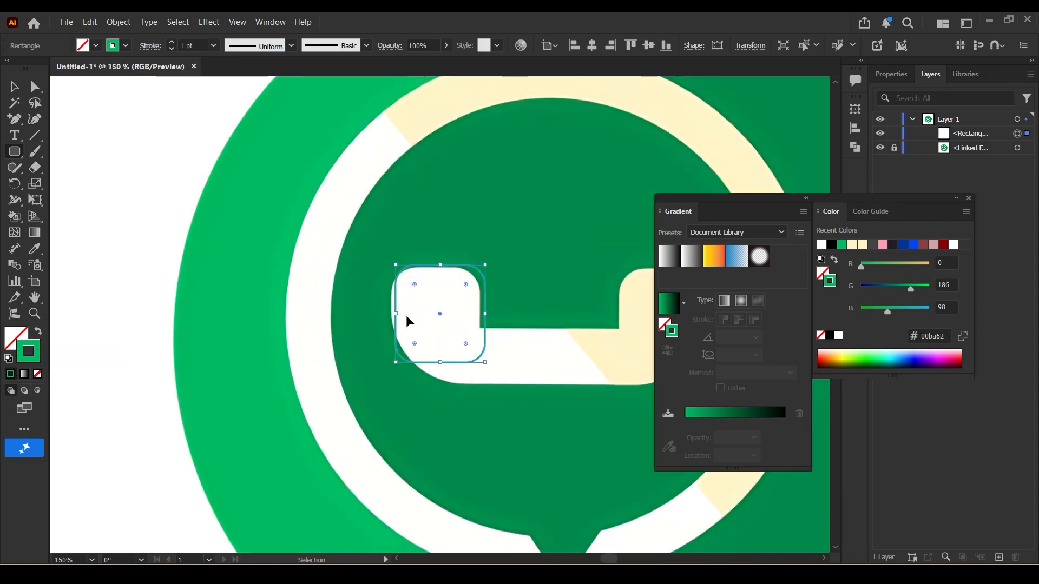
pyautogui.press('a')
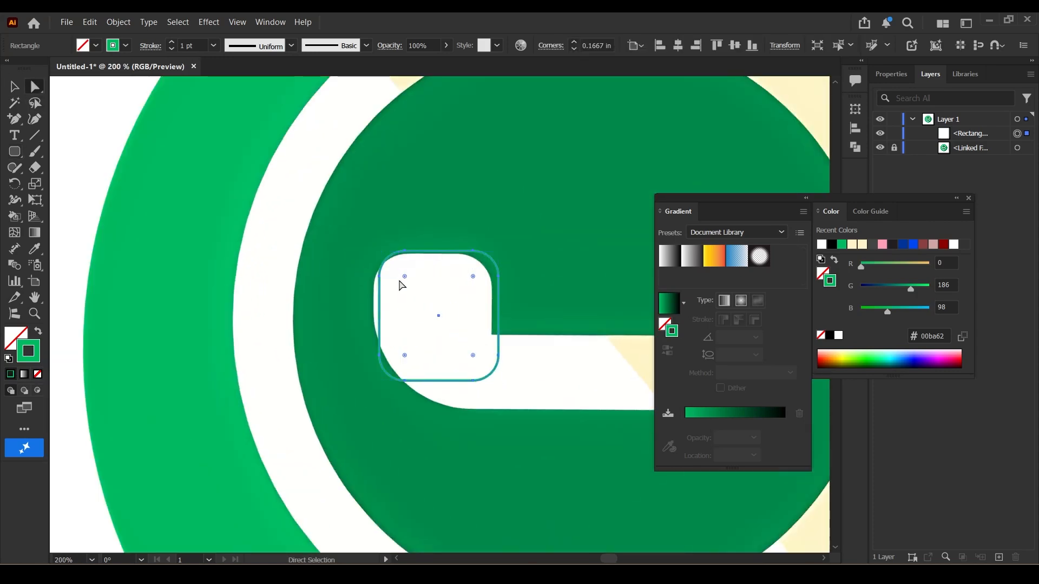
pyautogui.moveTo(473, 277); pyautogui.dragTo(454, 291)
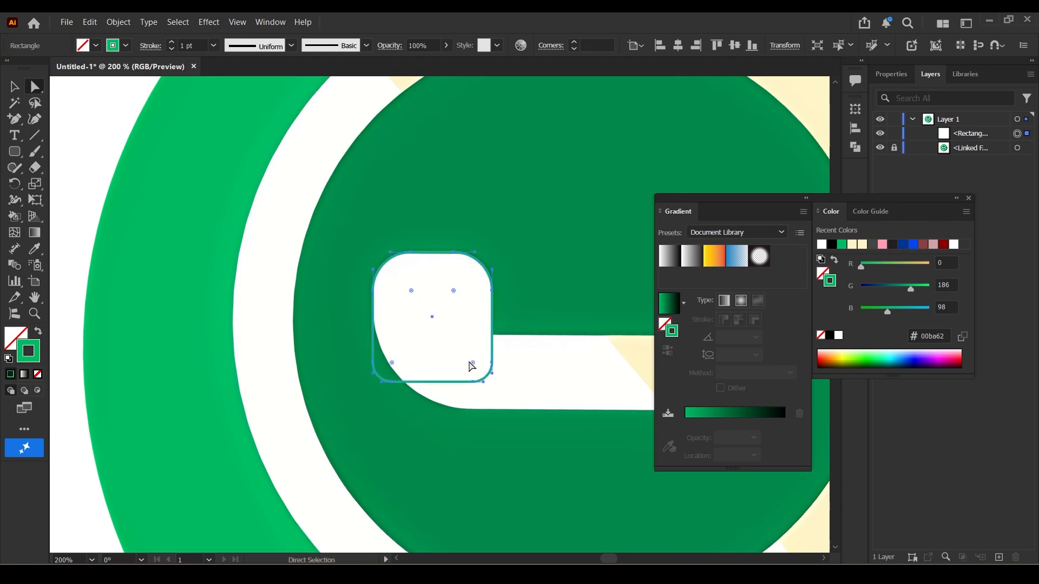
pyautogui.moveTo(392, 364); pyautogui.dragTo(472, 312)
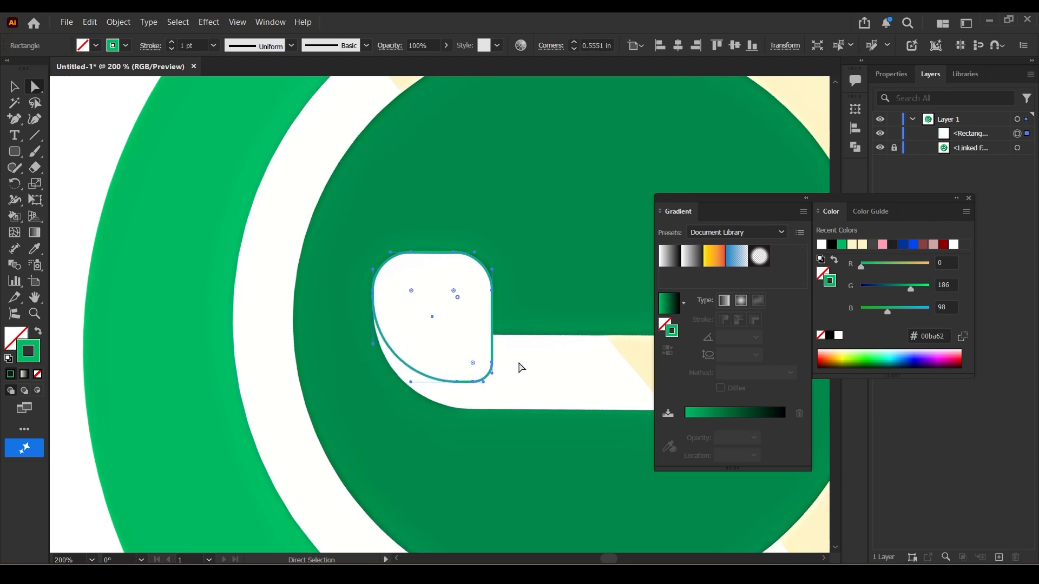
pyautogui.click(969, 199)
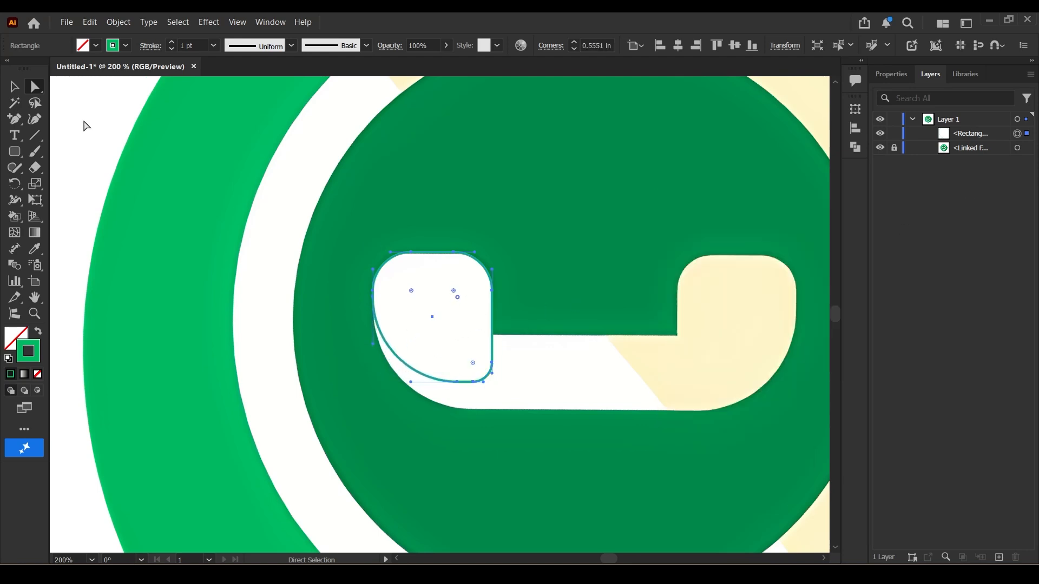
# Copy the rounded shape to the handset's cream end, reflect it horizontally and align it with that end.
pyautogui.click(15, 87)
pyautogui.moveTo(433, 315); pyautogui.dragTo(721, 320)
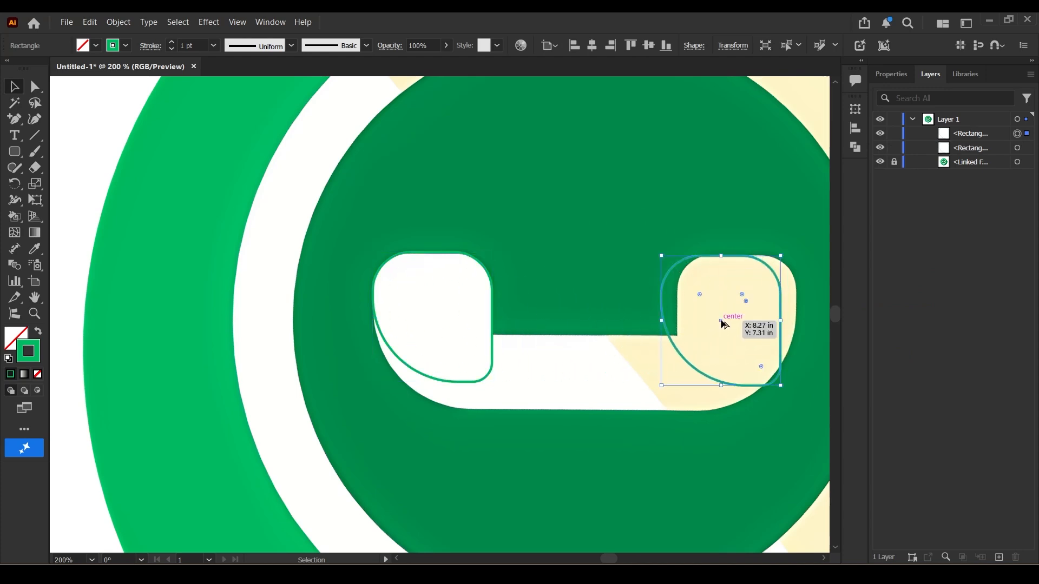
pyautogui.rightClick(661, 280)
pyautogui.moveTo(683, 488)
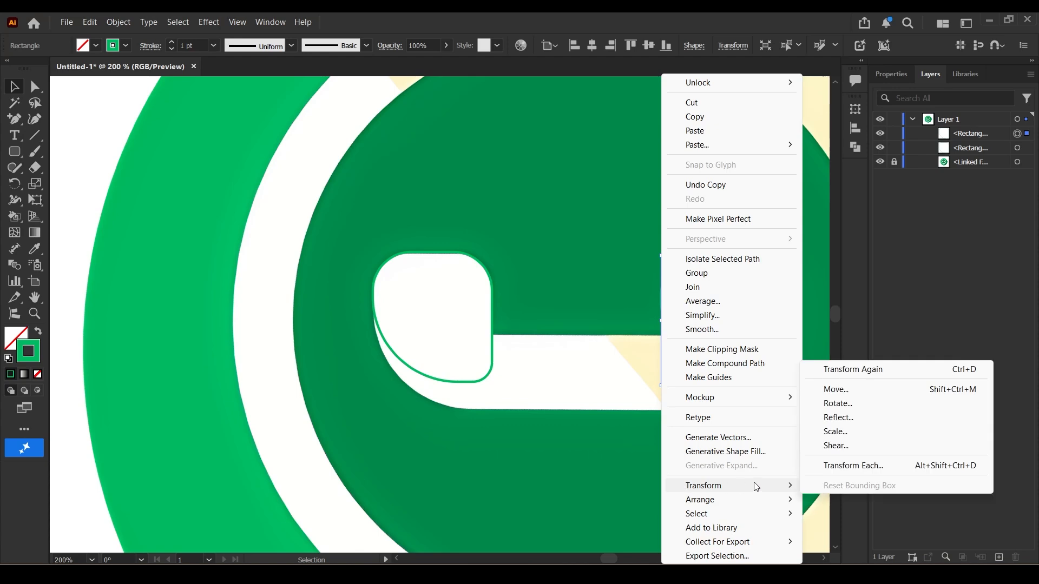
pyautogui.click(845, 425)
pyautogui.click(471, 323)
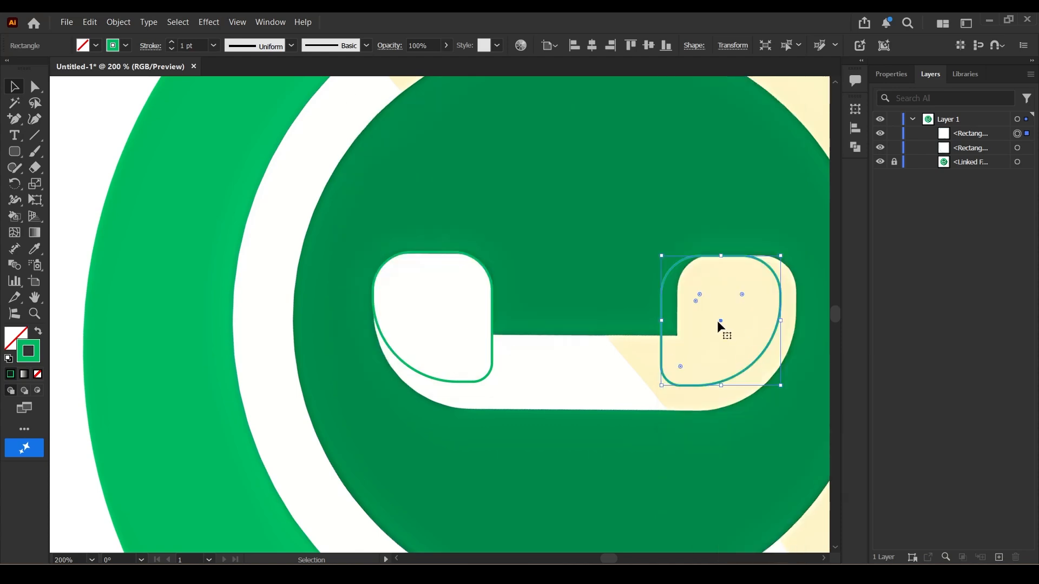
pyautogui.moveTo(718, 322); pyautogui.dragTo(736, 318)
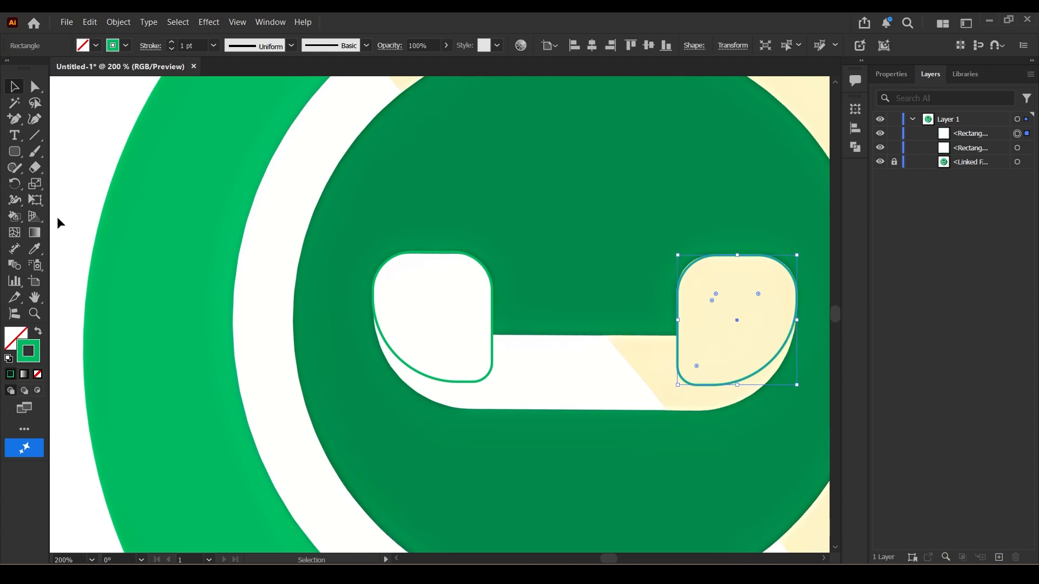
# Draw a wide rounded rectangle across the handset and fit its upper and lower edges to the handle bar.
pyautogui.click(15, 151)
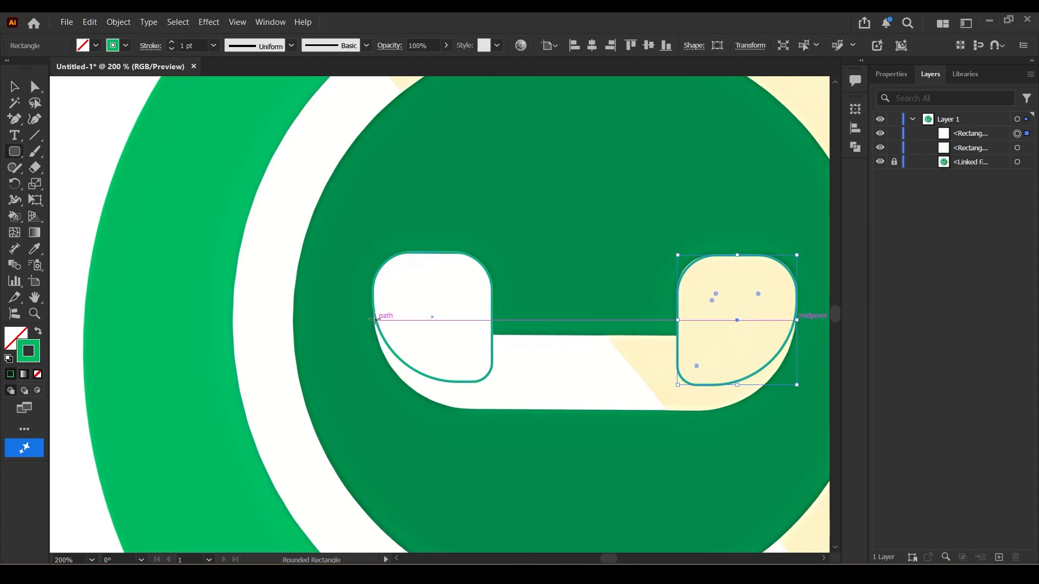
pyautogui.moveTo(374, 319); pyautogui.dragTo(772, 352)
pyautogui.moveTo(573, 351); pyautogui.dragTo(584, 350)
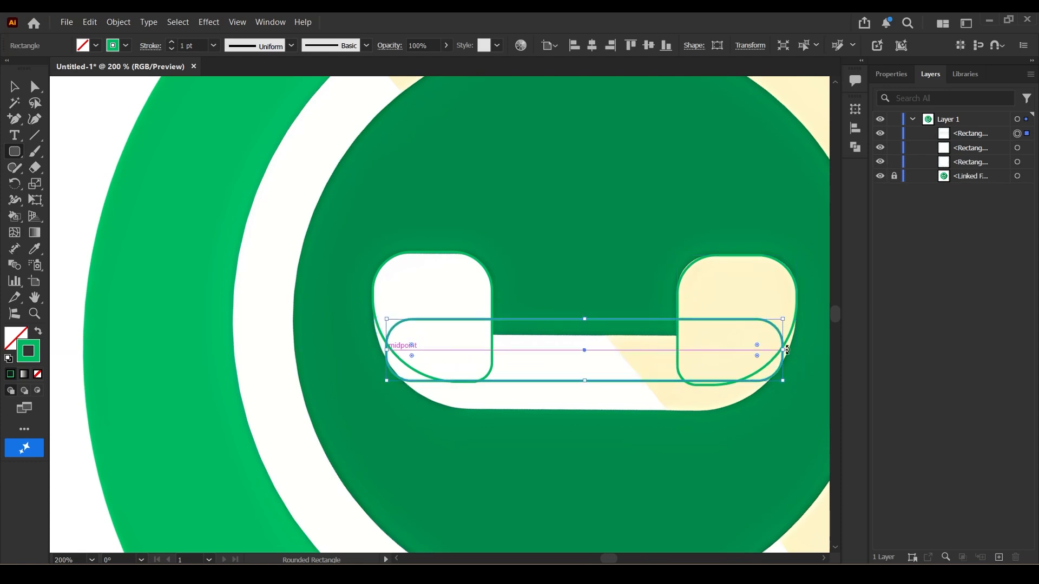
pyautogui.moveTo(784, 351); pyautogui.dragTo(777, 351)
pyautogui.moveTo(581, 350); pyautogui.dragTo(585, 410)
pyautogui.moveTo(585, 320); pyautogui.dragTo(586, 337)
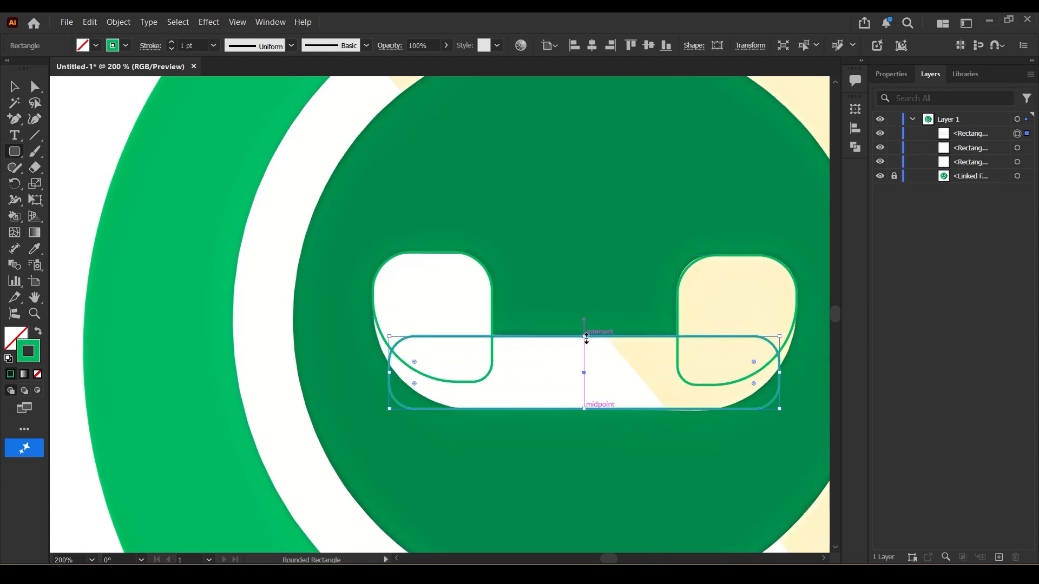
# Enlarge the wide rectangle to the handset's full width and round its two lower corners to follow the handset's curve.
pyautogui.click(414, 384)
pyautogui.keyDown('shift'); pyautogui.click(754, 384); pyautogui.keyUp('shift')
pyautogui.moveTo(754, 384); pyautogui.dragTo(727, 324)
pyautogui.moveTo(780, 373); pyautogui.dragTo(766, 373)
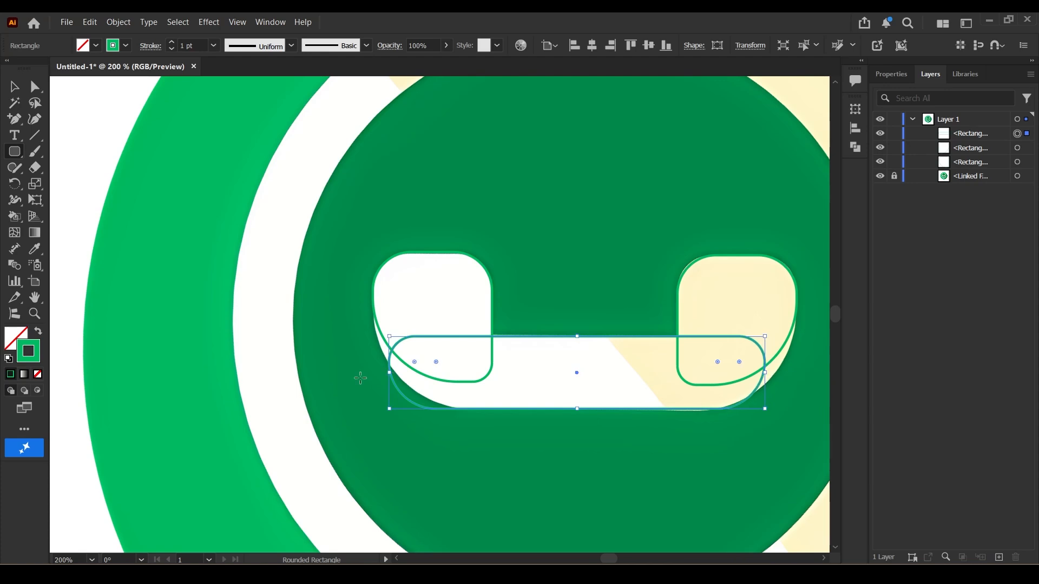
pyautogui.moveTo(390, 372); pyautogui.dragTo(411, 372)
pyautogui.moveTo(588, 336); pyautogui.dragTo(588, 280)
pyautogui.moveTo(411, 344); pyautogui.dragTo(373, 345)
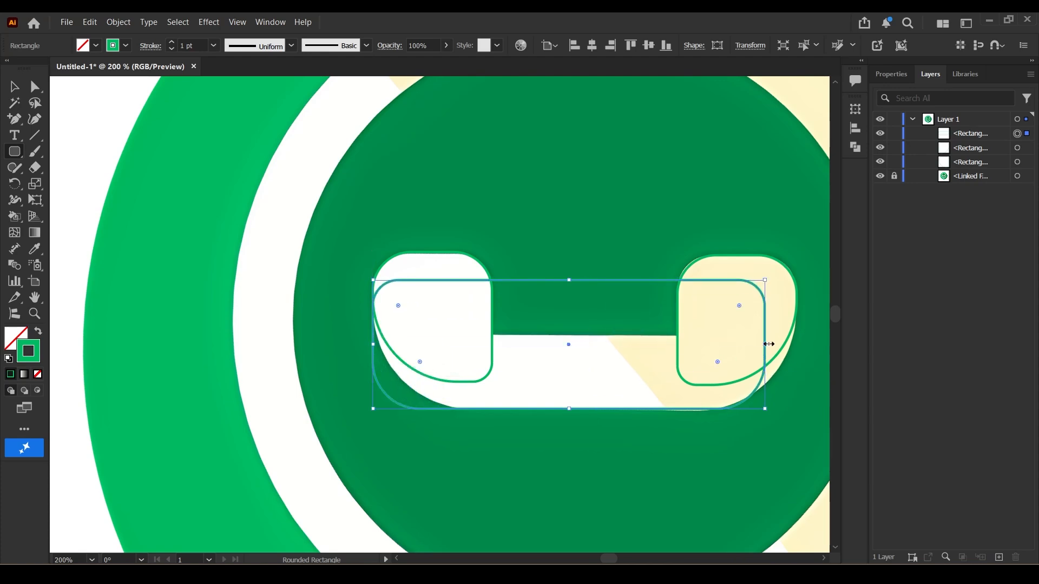
pyautogui.moveTo(768, 344); pyautogui.dragTo(708, 293)
pyautogui.moveTo(586, 281); pyautogui.dragTo(586, 285)
# Move the wide shape's upper anchor points down to the top edge of the handset's handle.
pyautogui.click(34, 88)
pyautogui.click(399, 284)
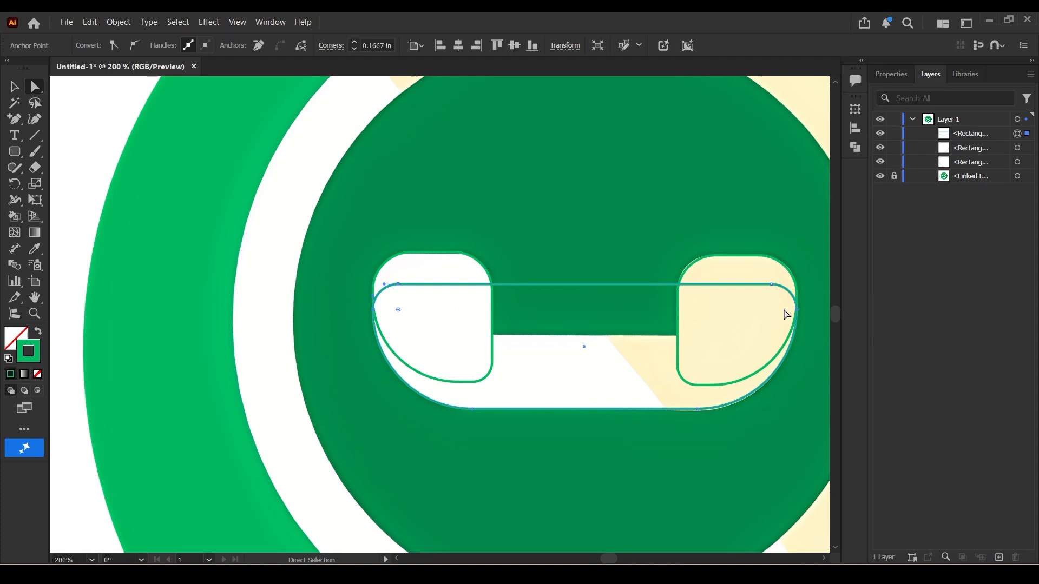
pyautogui.moveTo(779, 284); pyautogui.dragTo(765, 333)
# Select the three outlined shapes and merge them into a single handset shape with the Shape Builder tool.
pyautogui.press('v')
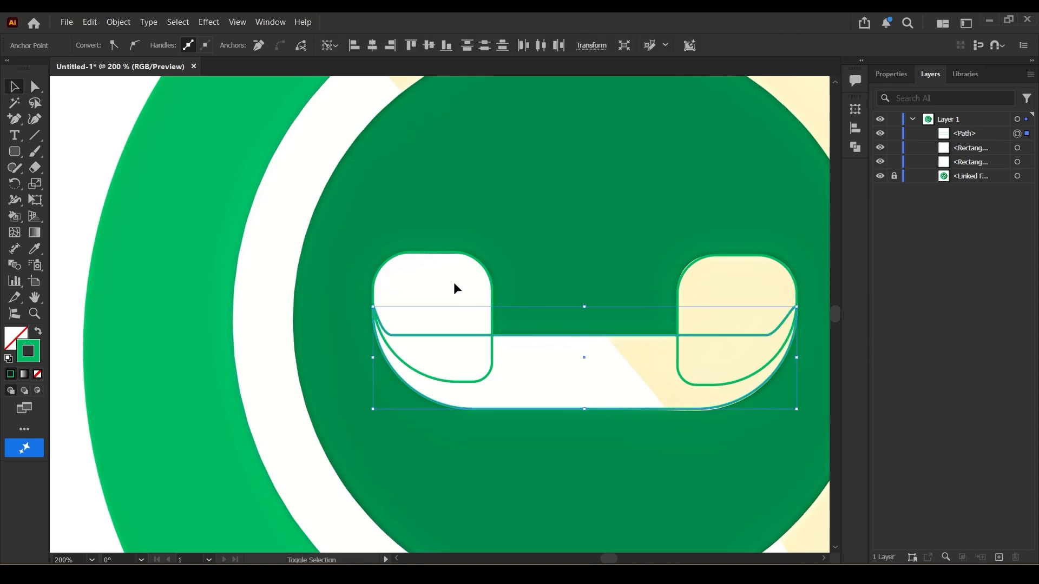
pyautogui.keyDown('shift'); pyautogui.click(453, 288); pyautogui.keyUp('shift')
pyautogui.keyDown('shift'); pyautogui.click(679, 304); pyautogui.keyUp('shift')
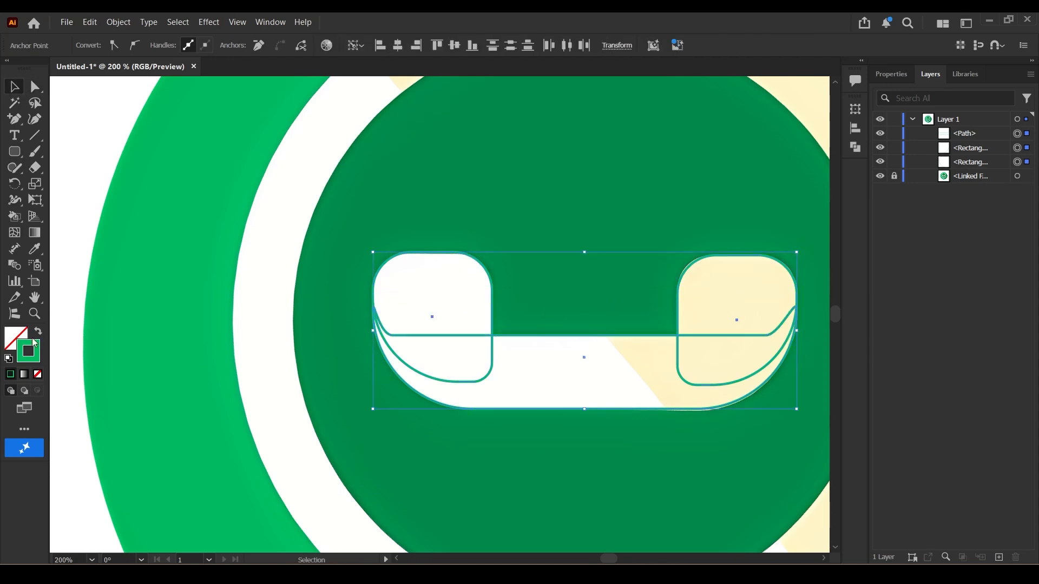
pyautogui.click(15, 216)
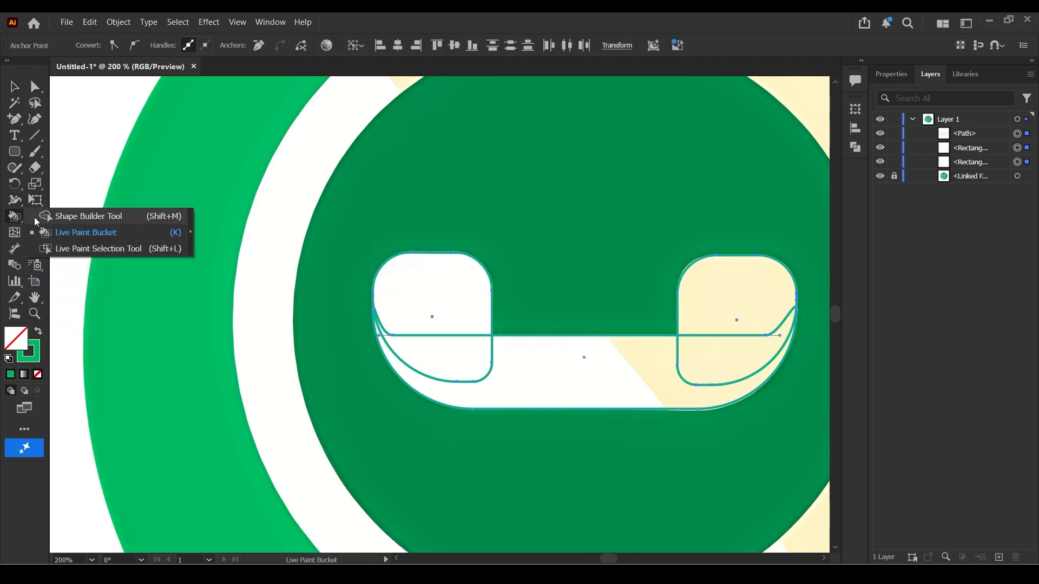
pyautogui.click(59, 217)
pyautogui.moveTo(372, 325)
pyautogui.mouseDown()
pyautogui.moveTo(417, 300)
pyautogui.moveTo(436, 329)
pyautogui.moveTo(502, 376)
pyautogui.moveTo(671, 367)
pyautogui.moveTo(710, 319)
pyautogui.mouseUp()
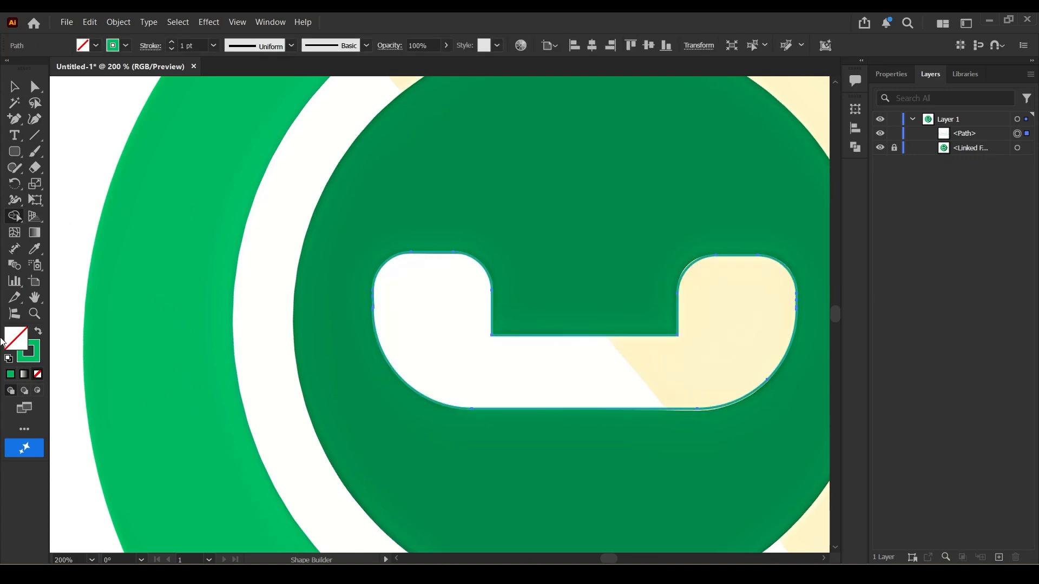
# Fill the handset with white #fffffe, sampled from the reference image, using the Live Paint Bucket.
pyautogui.moveTo(14, 217); pyautogui.dragTo(67, 233)
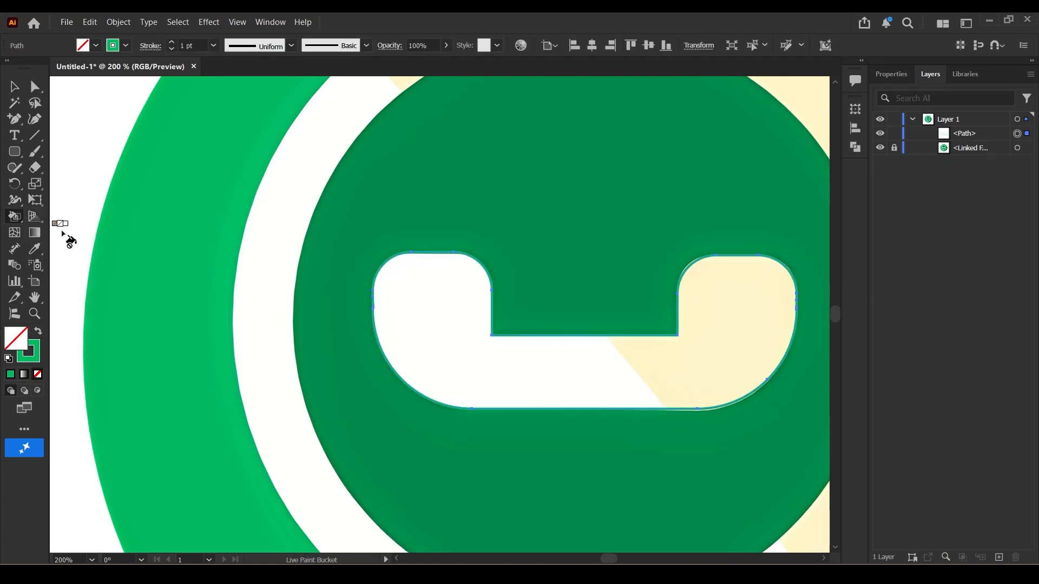
pyautogui.doubleClick(20, 350)
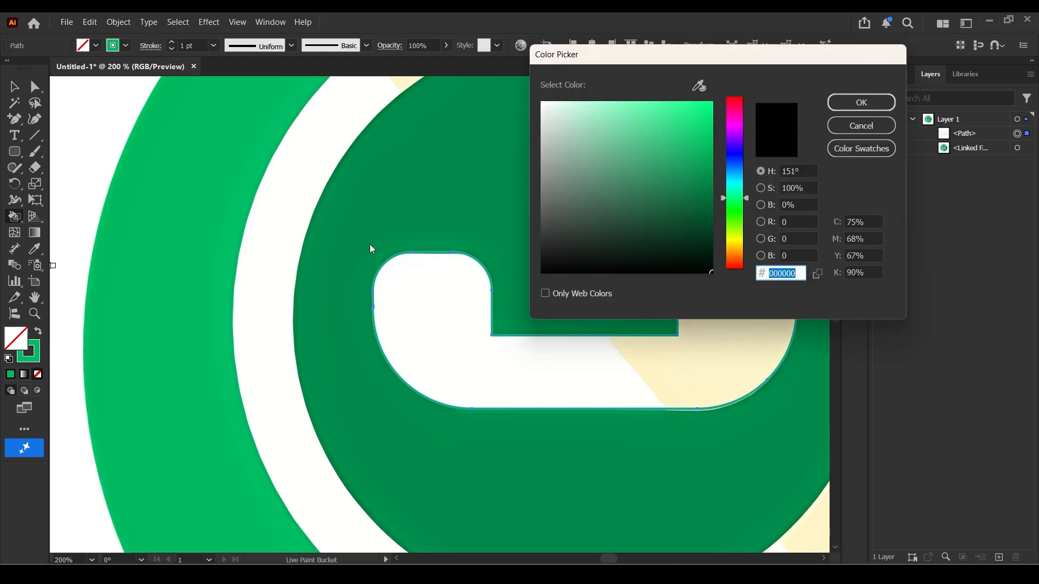
pyautogui.click(699, 86)
pyautogui.click(472, 340)
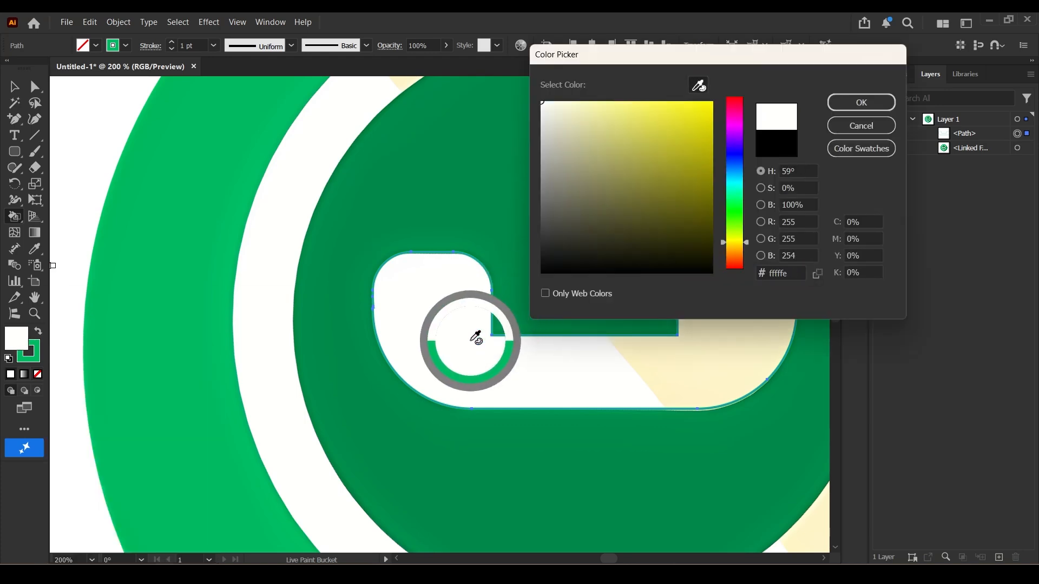
pyautogui.click(862, 102)
pyautogui.click(452, 341)
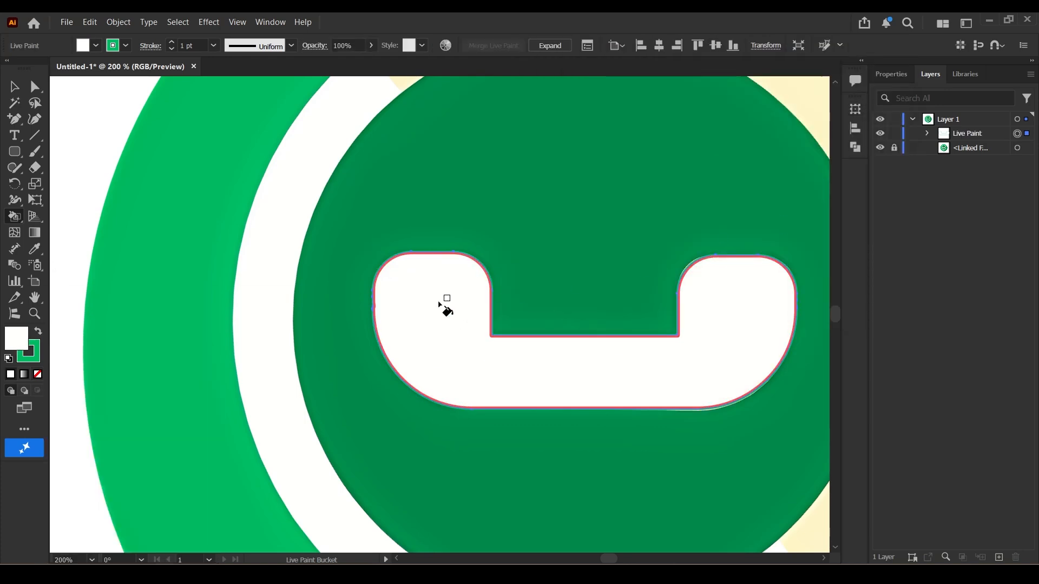
# Unlock the reference image, rotate it together with the handset back to the logo's upright orientation, and lock both.
pyautogui.click(14, 87)
pyautogui.hotkey('ctrl', '0')
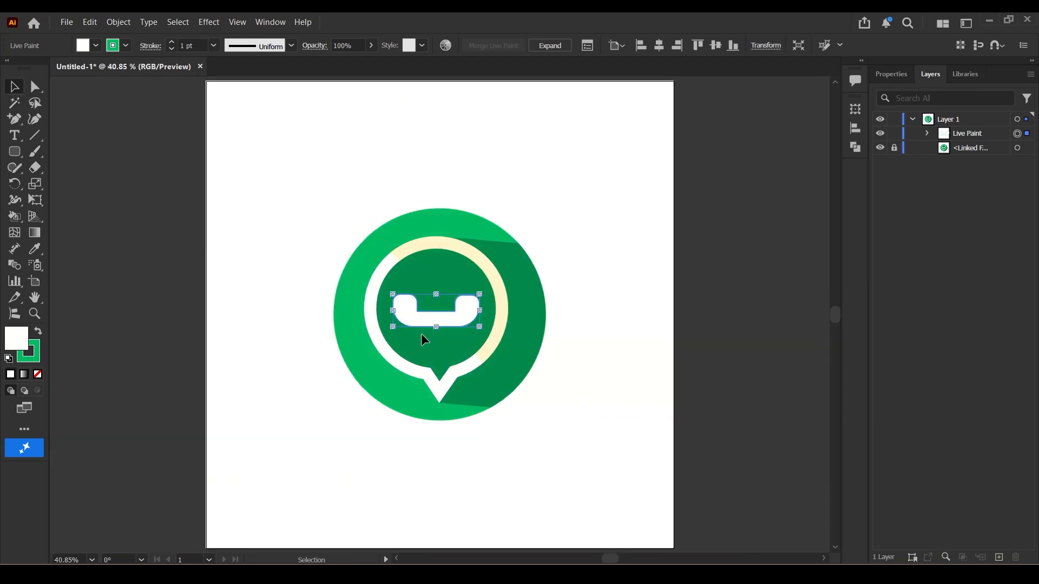
pyautogui.keyDown('shift'); pyautogui.click(430, 362); pyautogui.keyUp('shift')
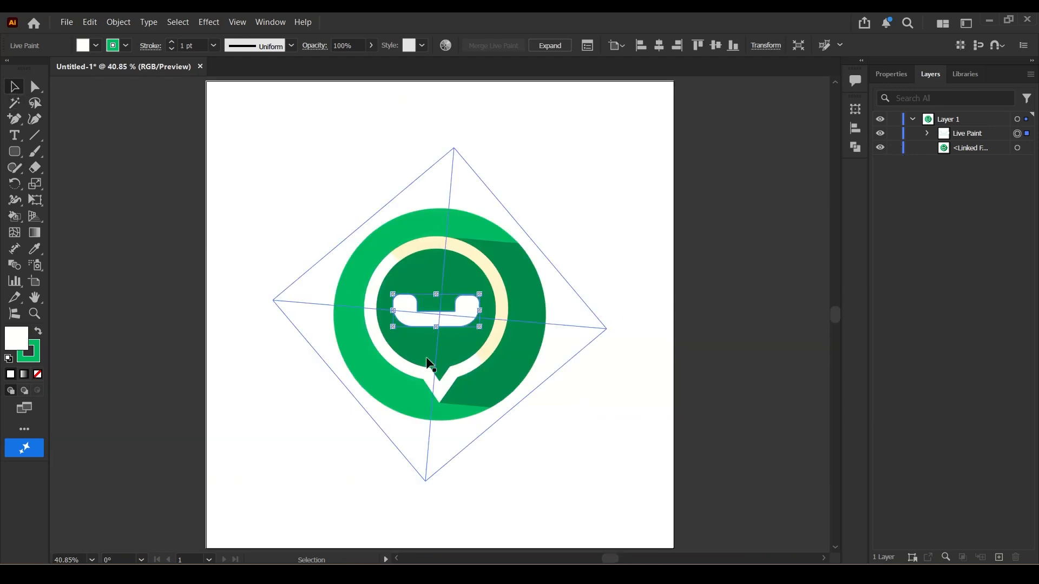
pyautogui.moveTo(612, 317); pyautogui.dragTo(570, 424)
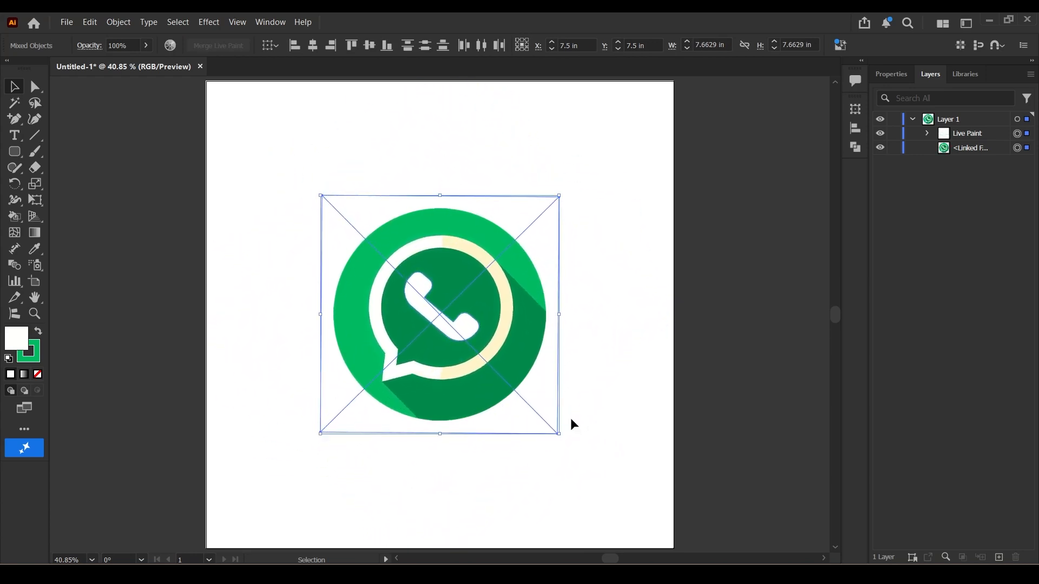
pyautogui.click(581, 264)
pyautogui.click(463, 328)
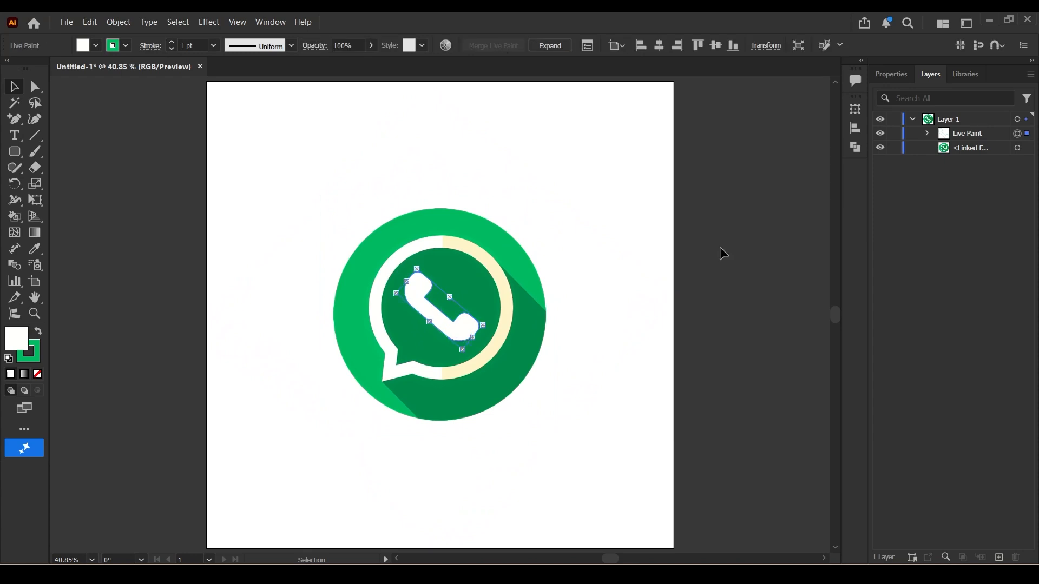
pyautogui.click(895, 134)
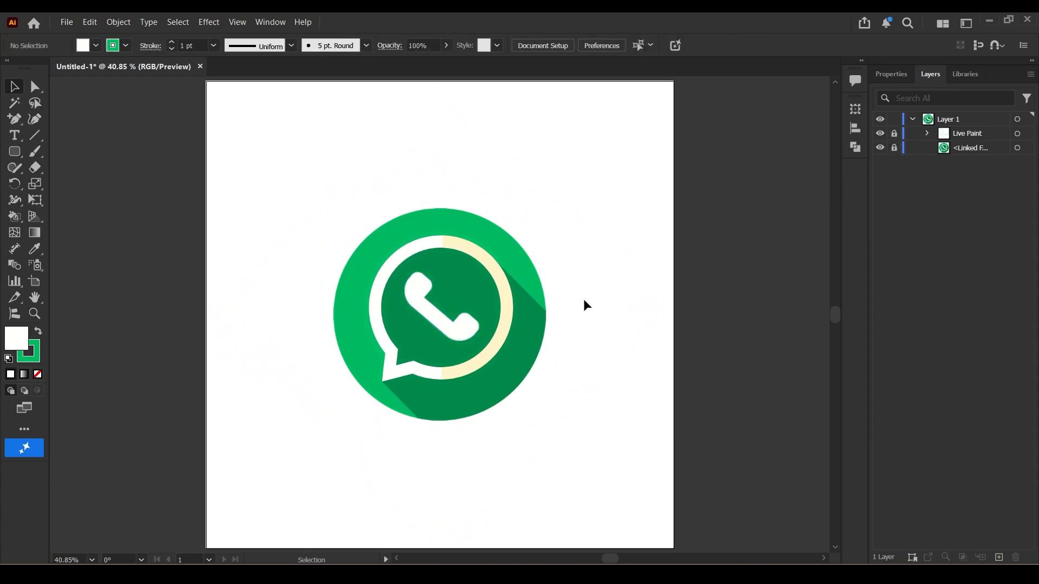
# Draw two unfilled, green-outlined circles, one over the logo's outer edge and one over the speech bubble ring's outer edge.
pyautogui.moveTo(15, 151); pyautogui.dragTo(56, 184)
pyautogui.moveTo(441, 315); pyautogui.dragTo(499, 420)
pyautogui.click(38, 377)
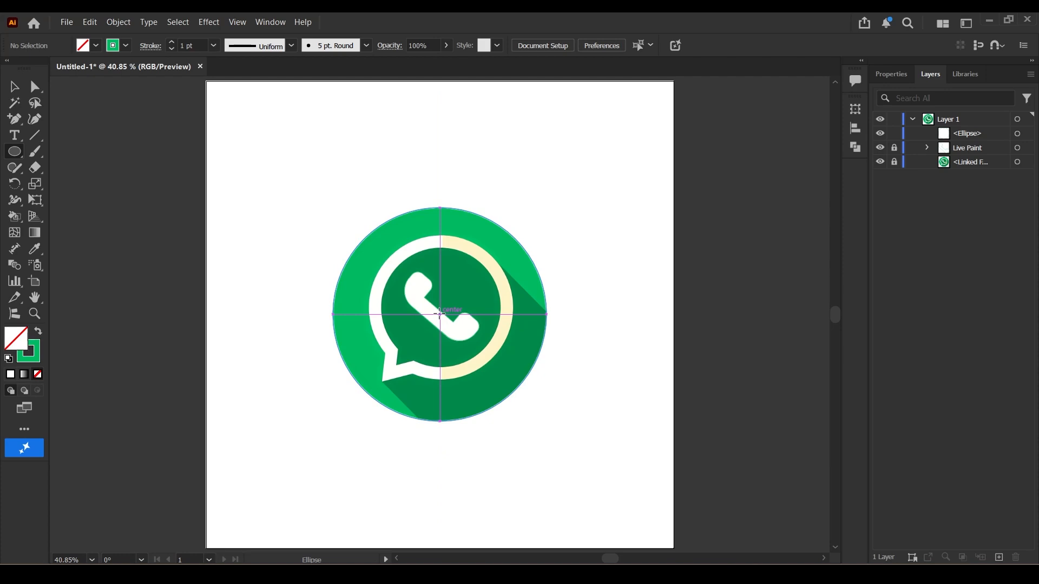
pyautogui.moveTo(440, 314); pyautogui.dragTo(470, 387)
pyautogui.moveTo(440, 314); pyautogui.dragTo(440, 308)
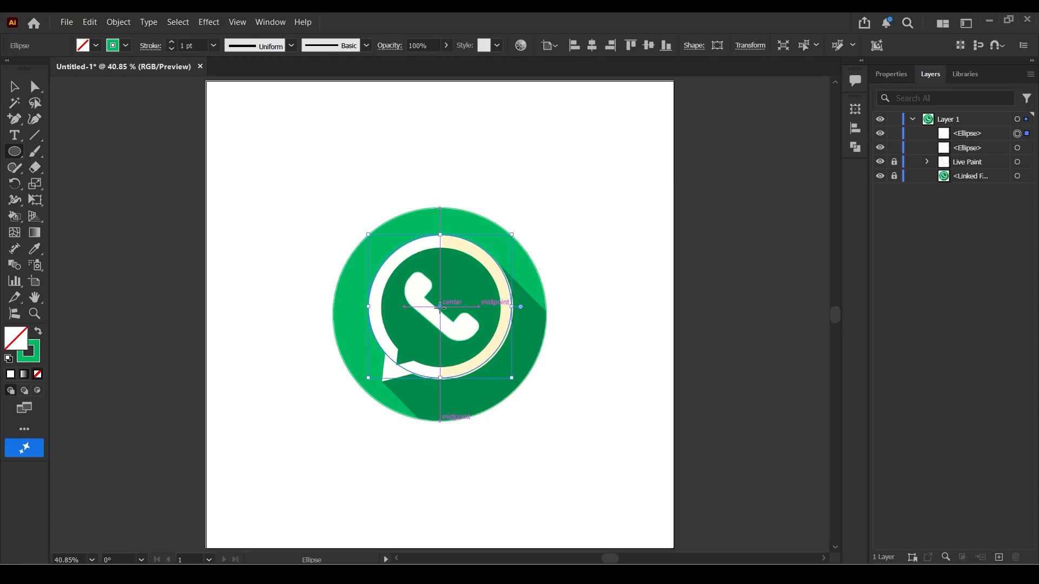
# Enlarge the ring's outer circle slightly to fit the reference, and draw a third circle over the speech bubble ring's inner edge.
pyautogui.moveTo(512, 308); pyautogui.dragTo(517, 307)
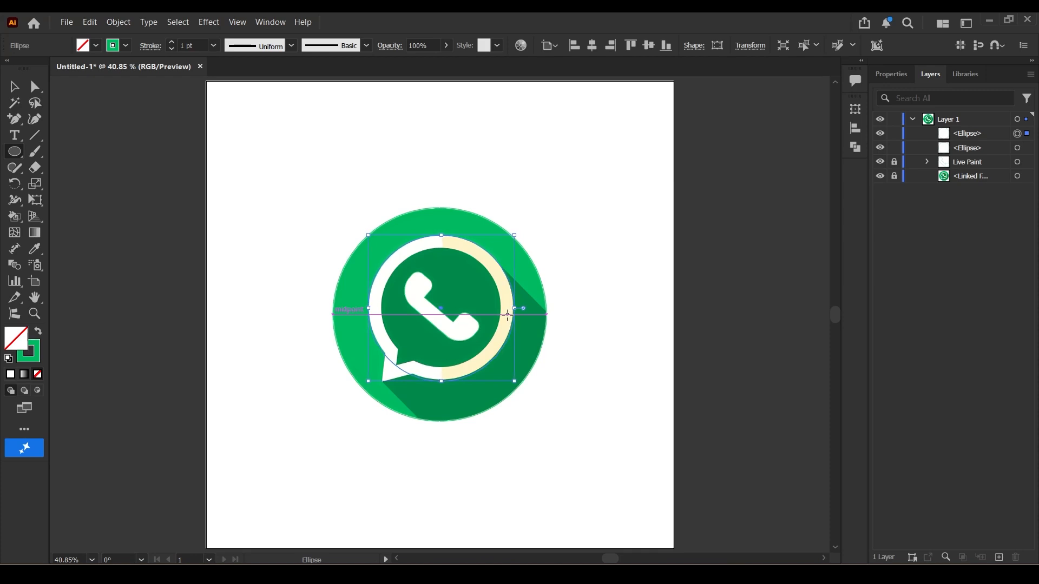
pyautogui.click(17, 85)
pyautogui.click(88, 117)
pyautogui.click(15, 152)
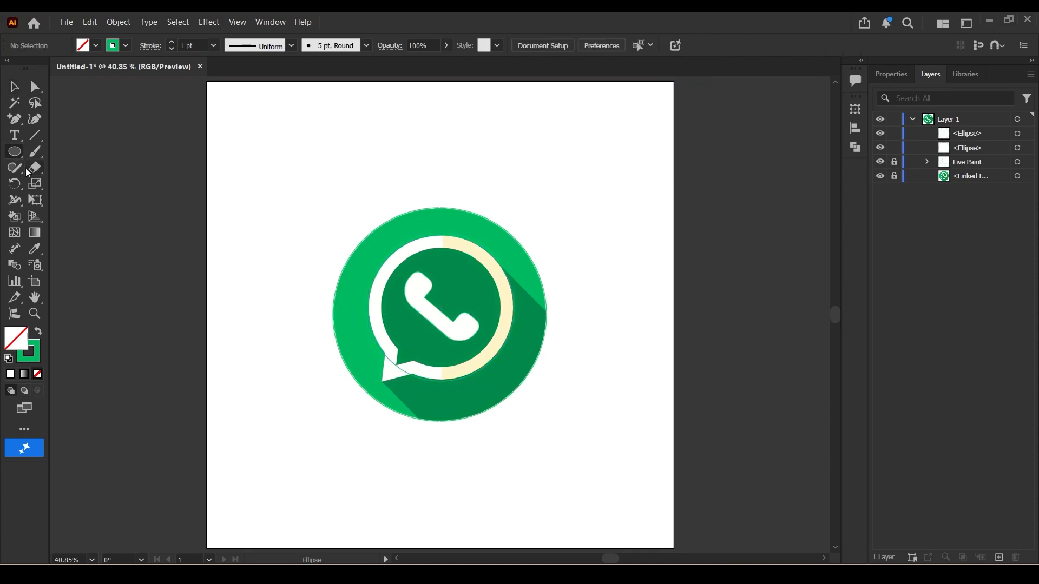
pyautogui.moveTo(441, 309)
pyautogui.mouseDown()
pyautogui.moveTo(453, 309)
pyautogui.moveTo(483, 357)
pyautogui.moveTo(474, 367)
pyautogui.mouseUp()
# Create a three-sided polygon with a radius of 1.1338 in above the logo.
pyautogui.moveTo(15, 153); pyautogui.dragTo(65, 199)
pyautogui.click(431, 177)
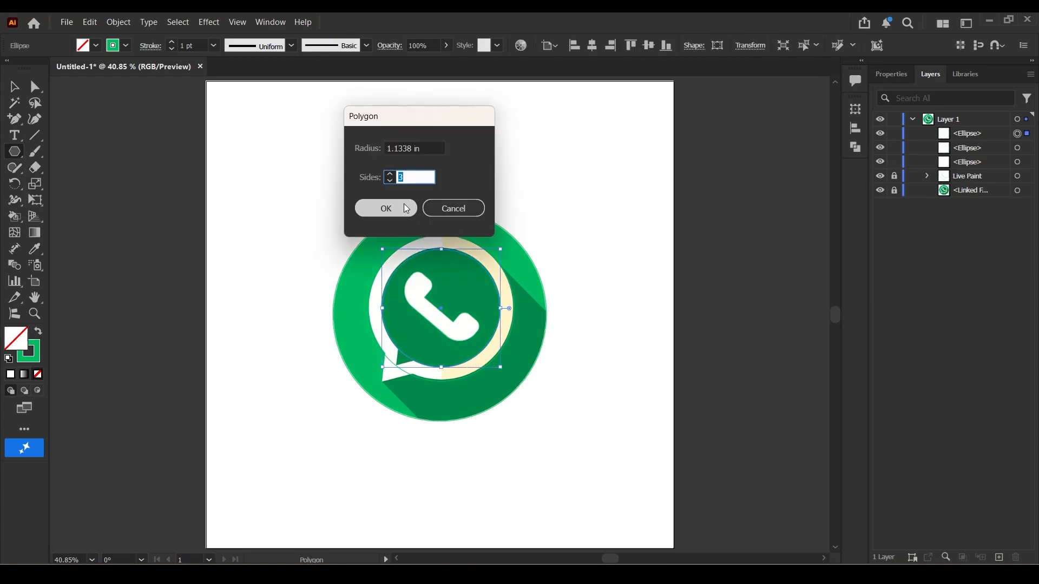
pyautogui.click(386, 209)
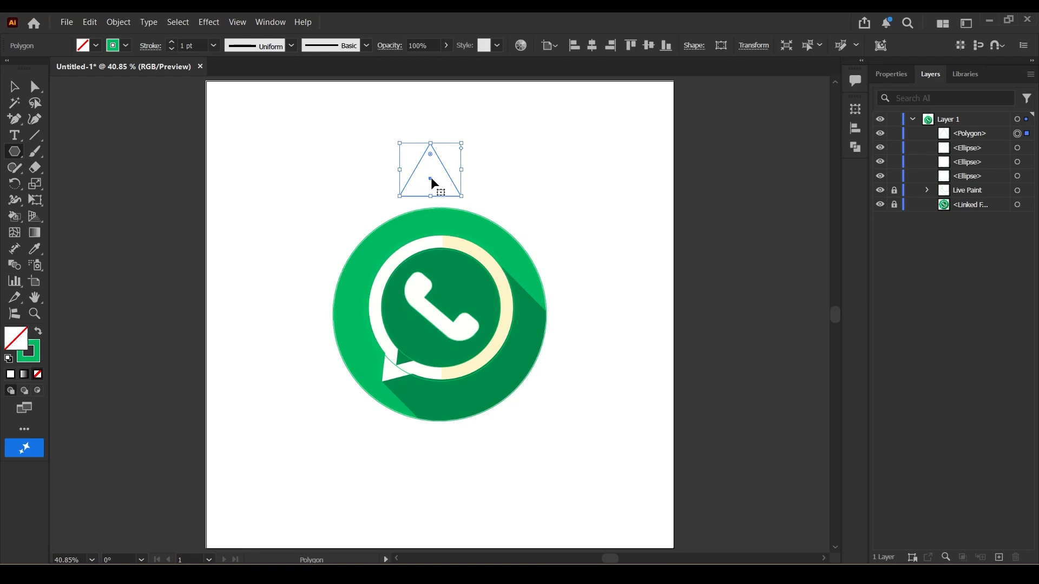
# Move and rotate the triangle so one corner sits on the inner tip of the speech bubble's tail.
pyautogui.hotkey('ctrl', '=')
pyautogui.hotkey('ctrl', '=')
pyautogui.moveTo(549, 351); pyautogui.dragTo(516, 183)
pyautogui.moveTo(408, 161); pyautogui.dragTo(396, 414)
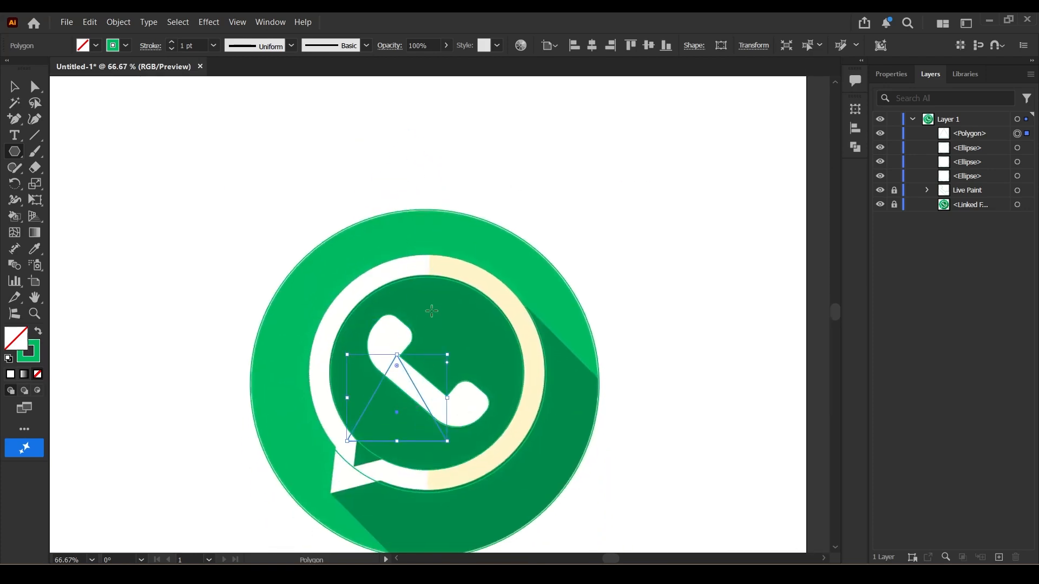
pyautogui.hotkey('ctrl', '=')
pyautogui.hotkey('ctrl', '=')
pyautogui.moveTo(439, 349); pyautogui.dragTo(422, 325)
pyautogui.click(12, 87)
pyautogui.moveTo(533, 385); pyautogui.dragTo(508, 335)
pyautogui.moveTo(420, 319); pyautogui.dragTo(401, 297)
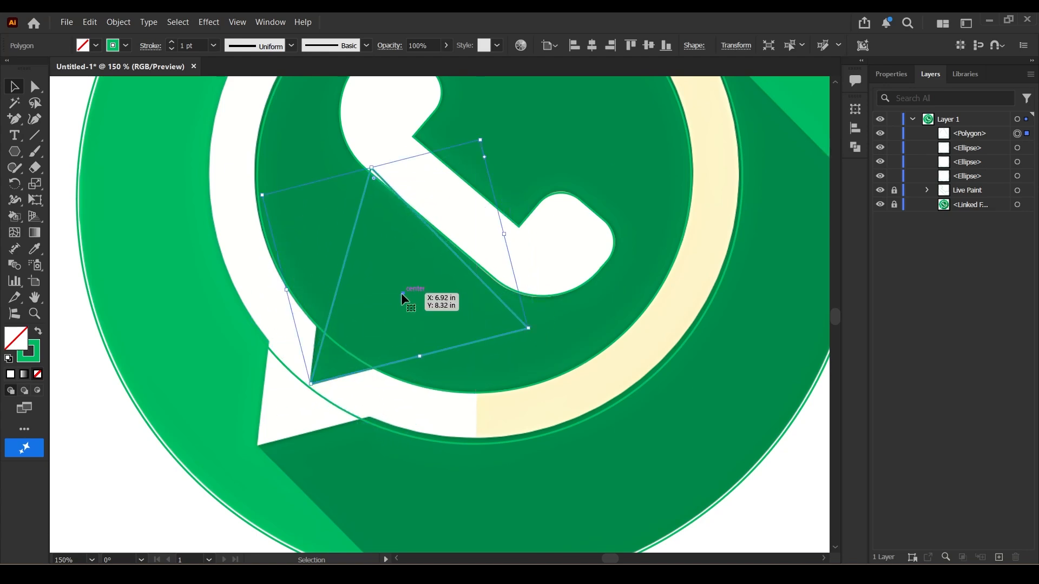
# Reshape the triangle by moving its corner points to match the dark green notch inside the speech bubble's tail.
pyautogui.click(35, 87)
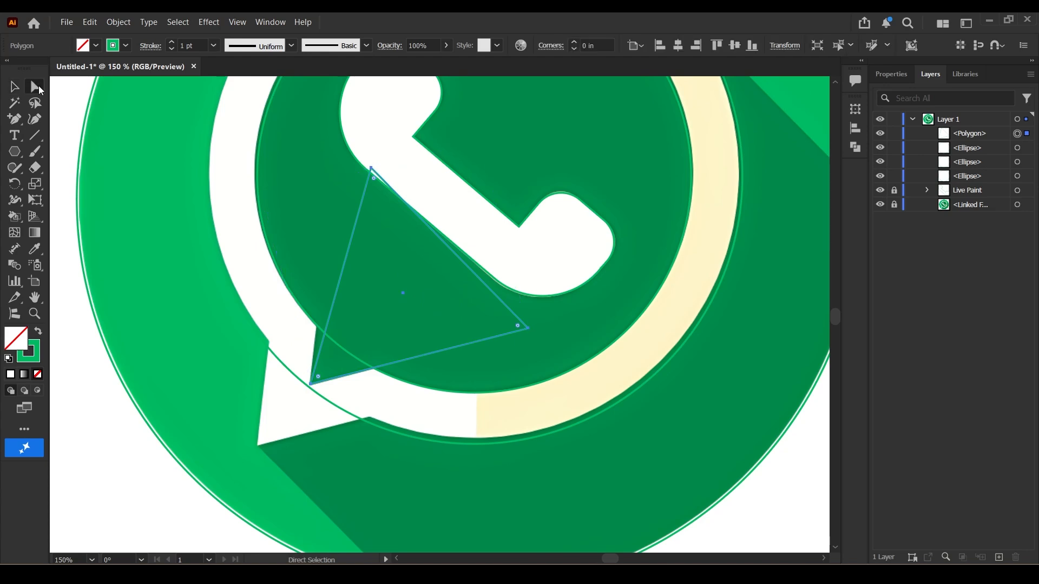
pyautogui.moveTo(372, 169); pyautogui.dragTo(317, 326)
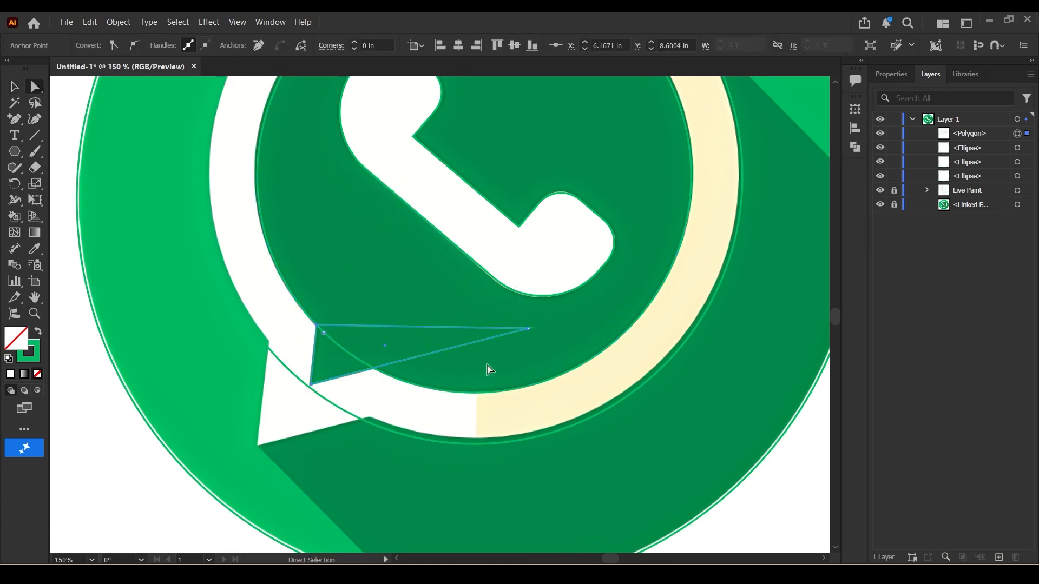
pyautogui.moveTo(528, 328); pyautogui.dragTo(268, 350)
# Copy the triangle onto the white outer tail and move its corner points to match the tail's edges.
pyautogui.press('v')
pyautogui.click(34, 89)
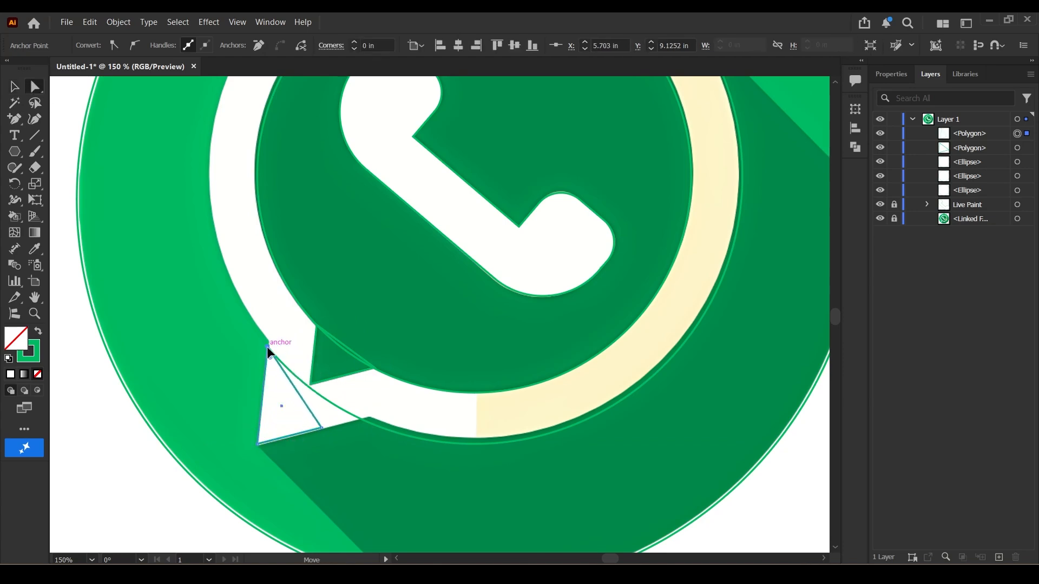
pyautogui.moveTo(323, 429); pyautogui.dragTo(361, 419)
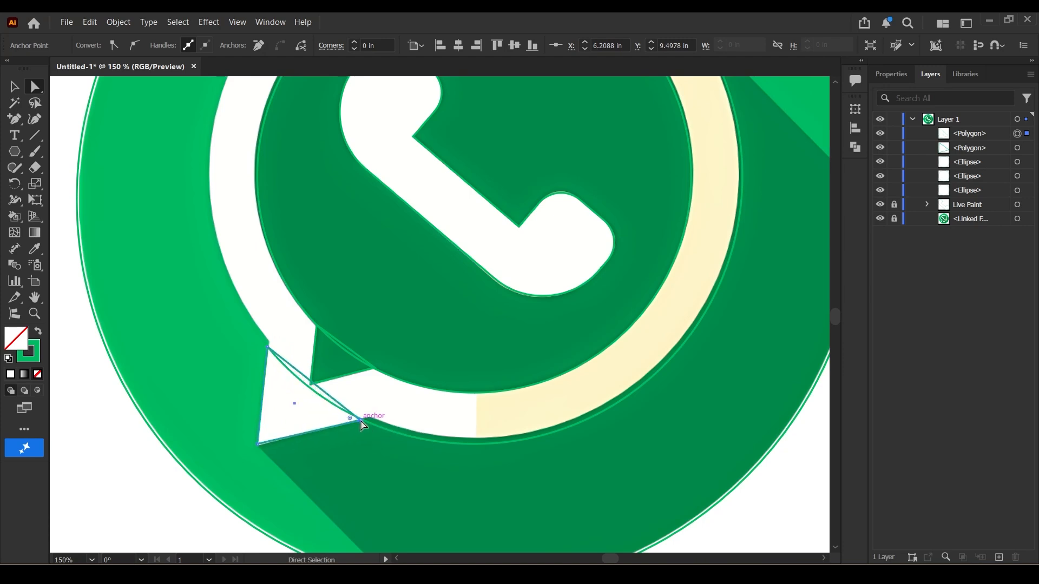
# Select all circles and triangles and merge the inner circle with its tail triangle using the Shape Builder tool.
pyautogui.click(14, 87)
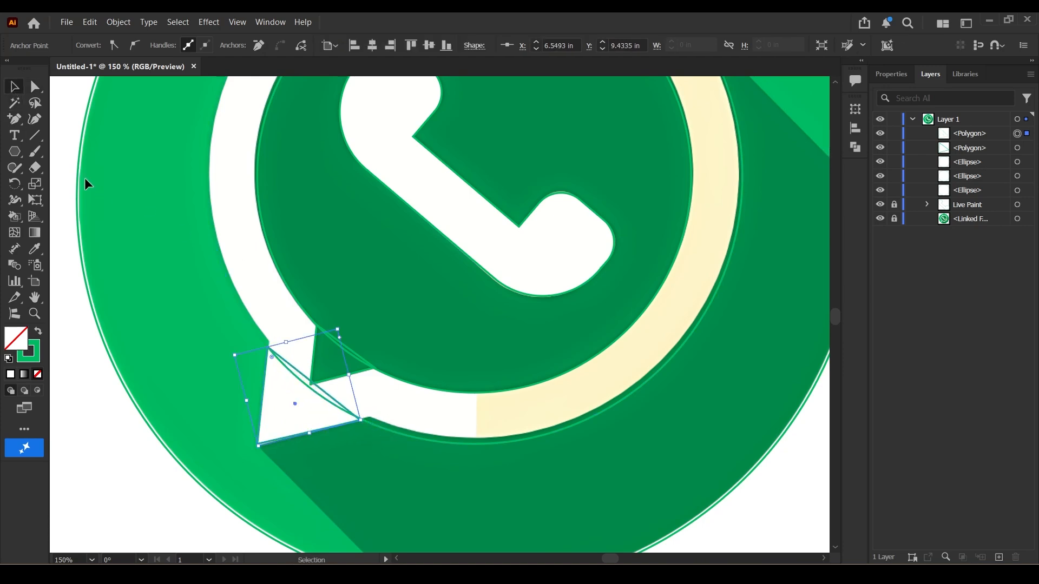
pyautogui.moveTo(66, 186); pyautogui.dragTo(530, 484)
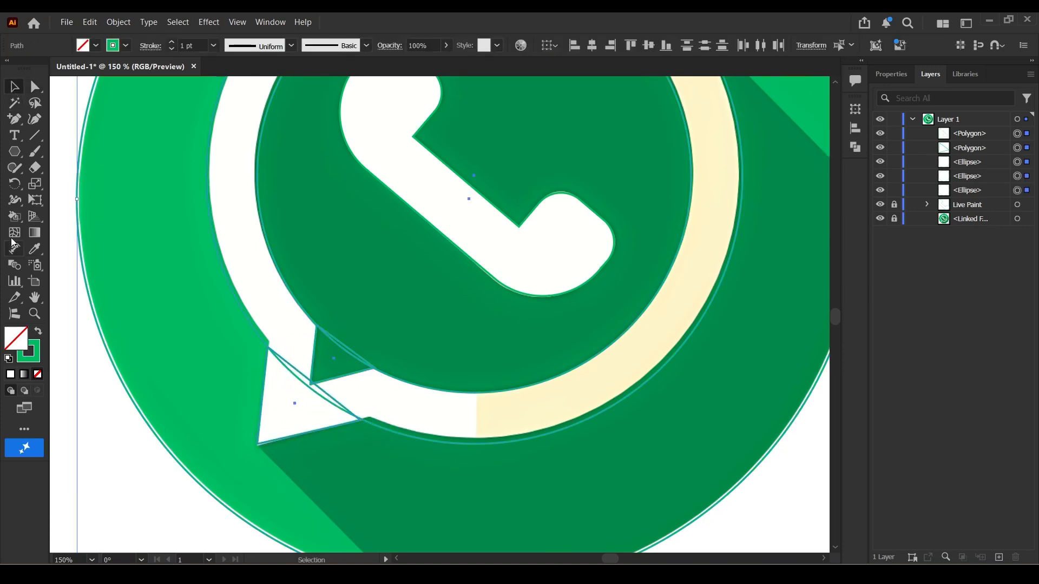
pyautogui.click(14, 217)
pyautogui.click(71, 214)
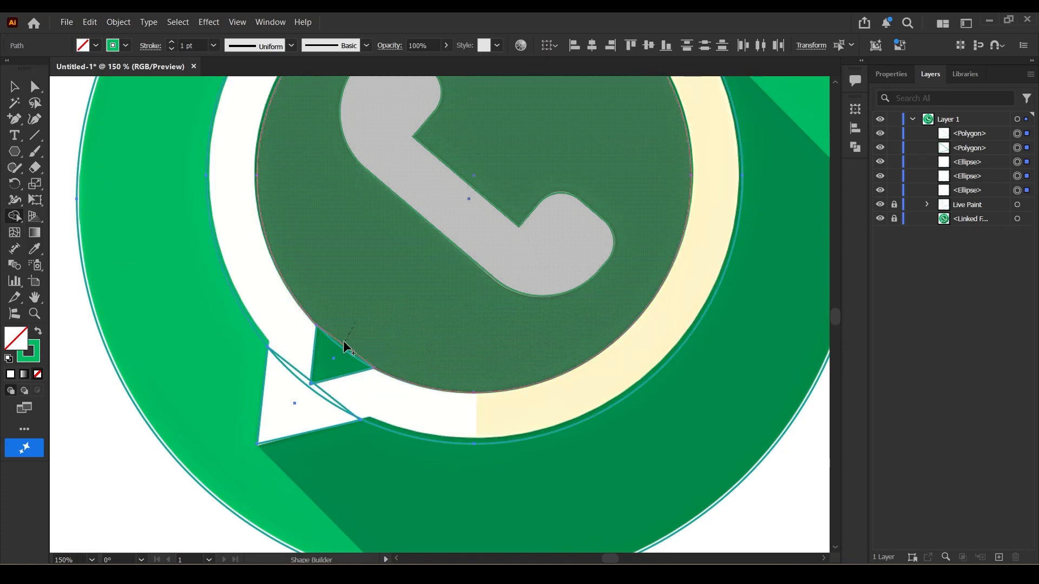
pyautogui.moveTo(345, 343)
pyautogui.mouseDown()
pyautogui.moveTo(290, 387)
pyautogui.moveTo(344, 394)
pyautogui.mouseUp()
# Merge the leftover slivers at the inner tail's corner into the inner bubble shape with the Shape Builder.
pyautogui.hotkey('ctrl', '+')
pyautogui.hotkey('ctrl', '+')
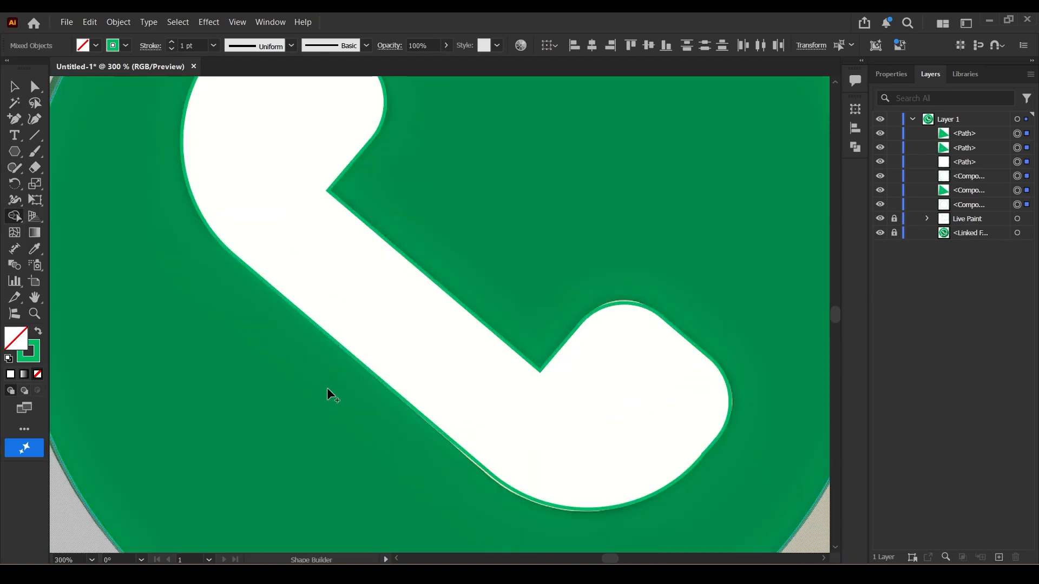
pyautogui.press('space')
pyautogui.moveTo(298, 475); pyautogui.dragTo(540, 179)
pyautogui.hotkey('ctrl', '+')
pyautogui.hotkey('ctrl', '+')
pyautogui.hotkey('ctrl', '+')
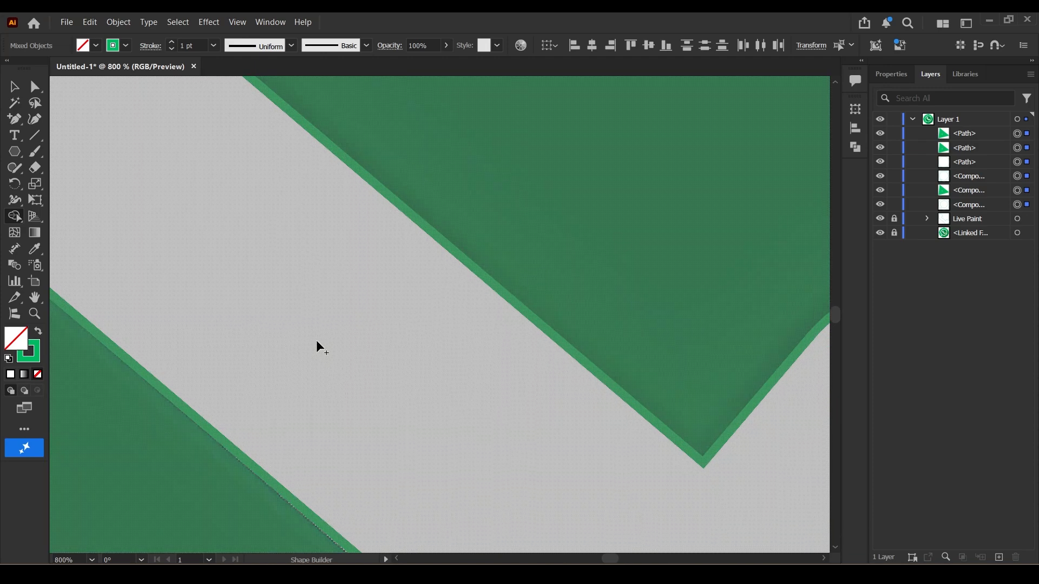
pyautogui.press('space')
pyautogui.moveTo(244, 487); pyautogui.dragTo(699, 206)
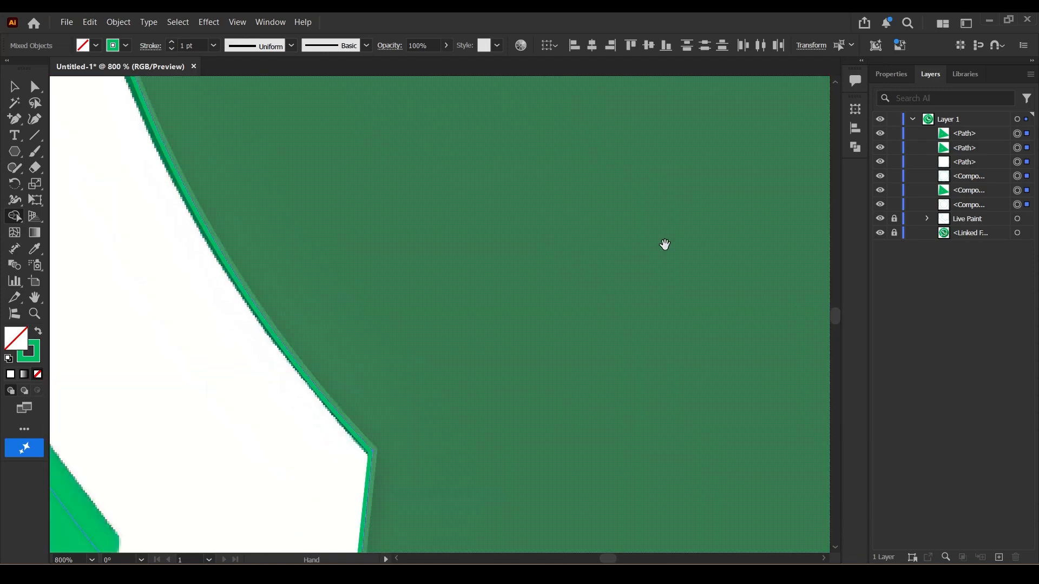
pyautogui.moveTo(211, 503); pyautogui.dragTo(433, 178)
pyautogui.moveTo(592, 439); pyautogui.dragTo(285, 388)
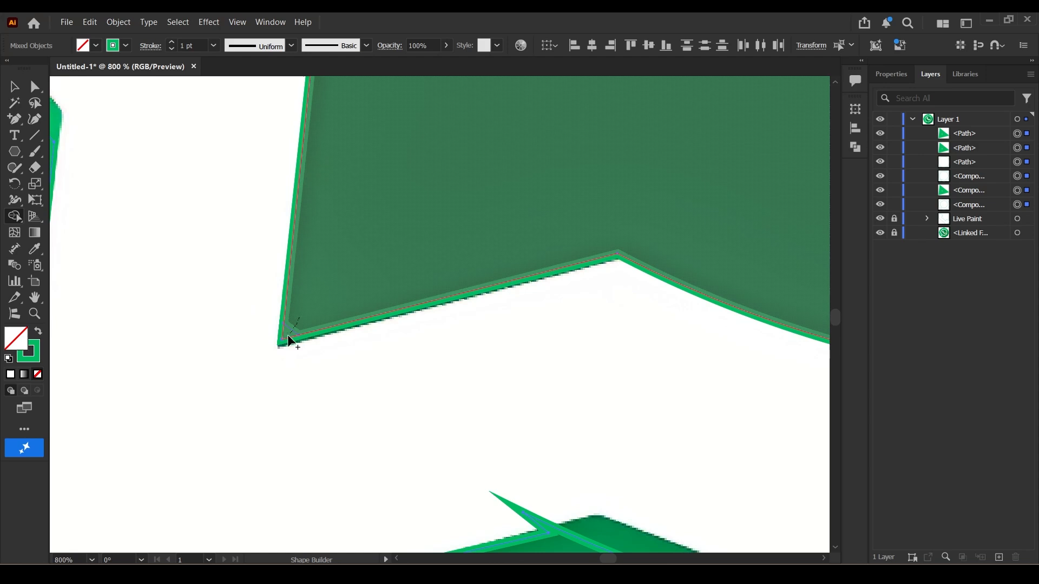
pyautogui.click(291, 341)
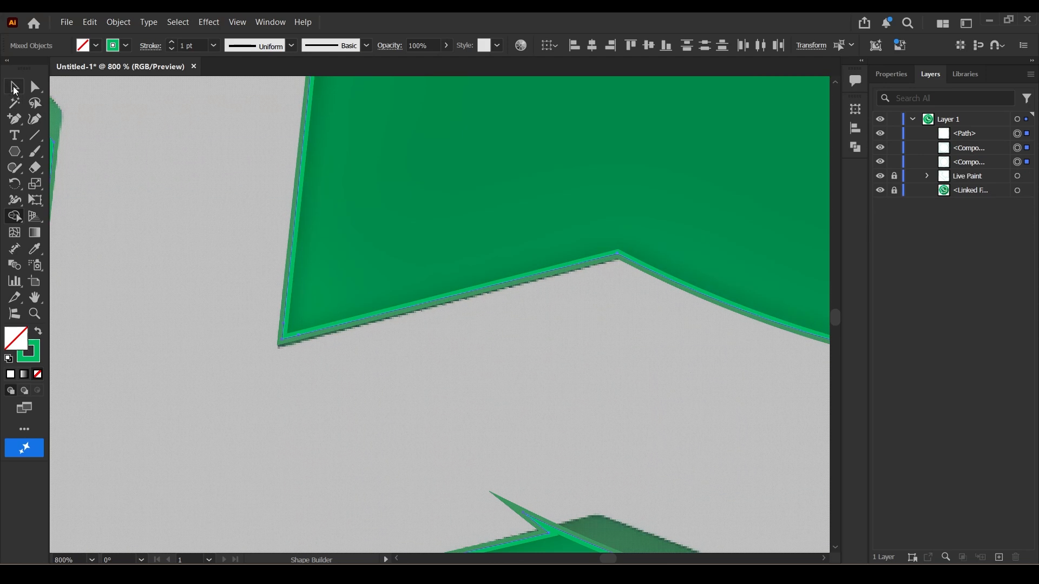
# Remove the green stroke from the selected disc, ring and inner bubble shapes.
pyautogui.click(15, 88)
pyautogui.hotkey('ctrl', '0')
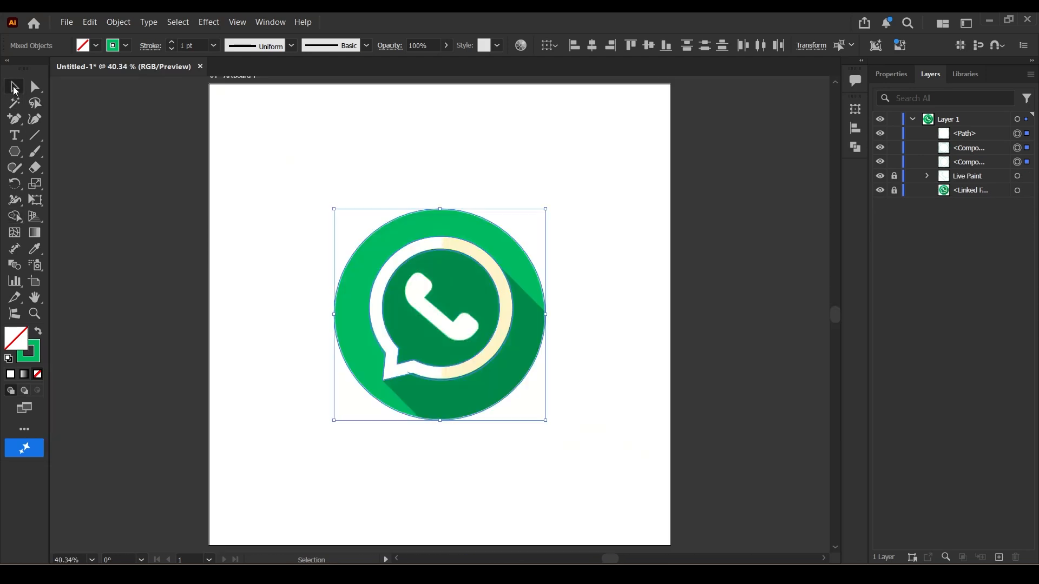
pyautogui.click(33, 361)
pyautogui.click(37, 374)
# Fill the outer disc and inner bubble with green #00ba62, sampled from the reference image, using the Live Paint Bucket.
pyautogui.click(9, 335)
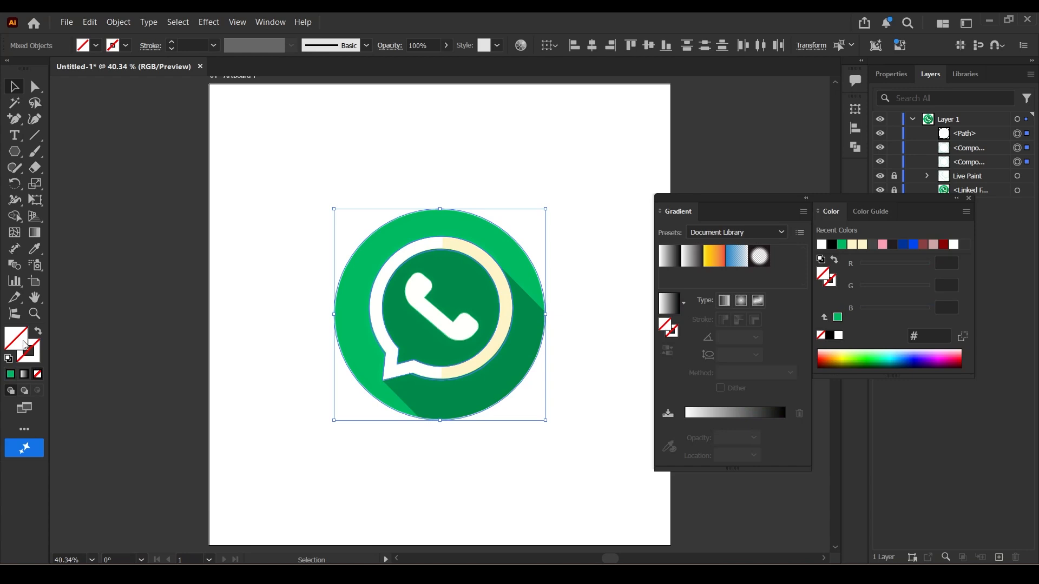
pyautogui.click(13, 218)
pyautogui.moveTo(16, 217)
pyautogui.mouseDown()
pyautogui.moveTo(33, 230)
pyautogui.moveTo(81, 230)
pyautogui.mouseUp()
pyautogui.doubleClick(20, 341)
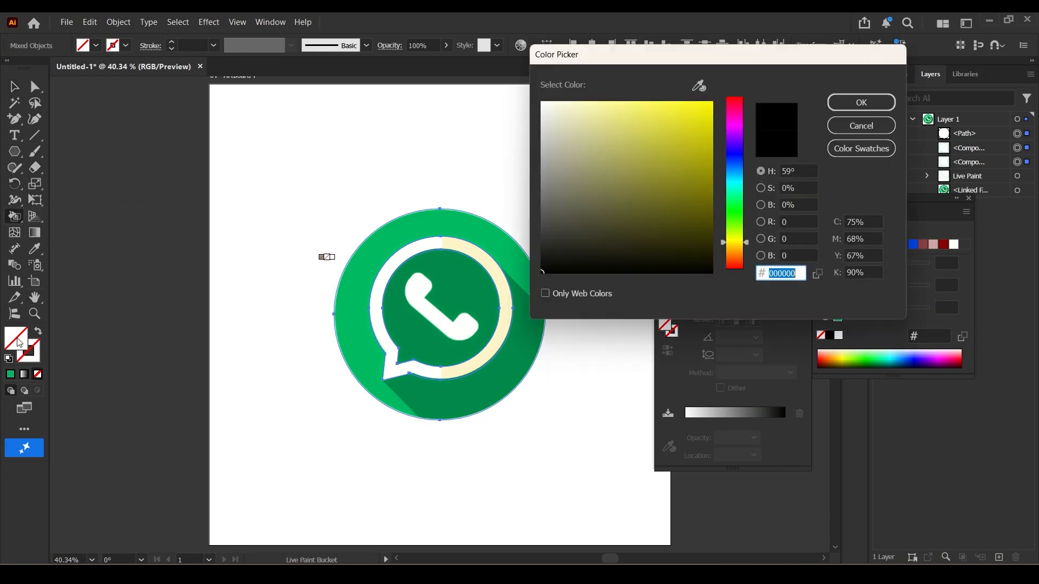
pyautogui.click(699, 85)
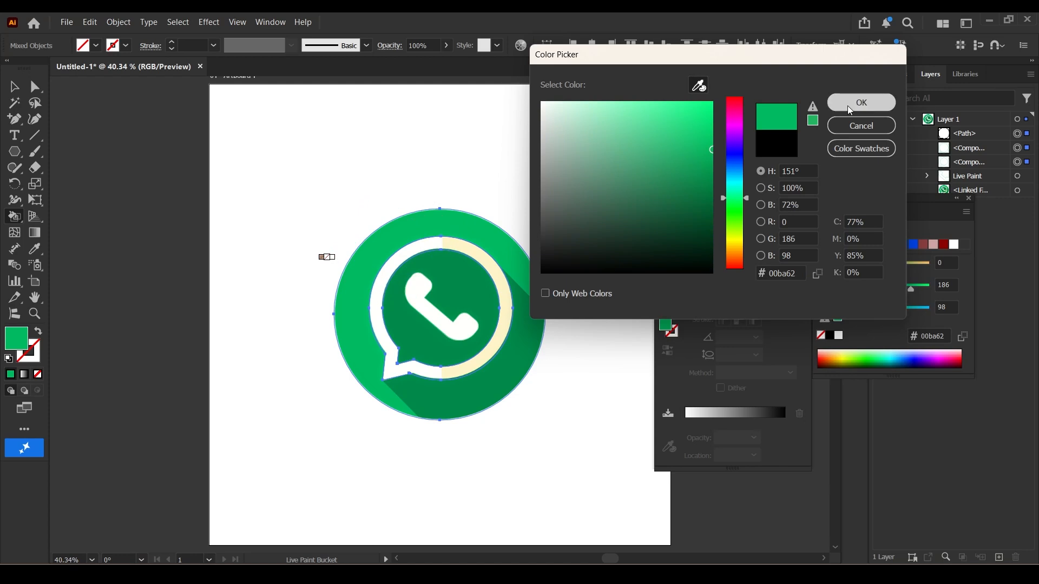
pyautogui.click(861, 103)
pyautogui.click(359, 326)
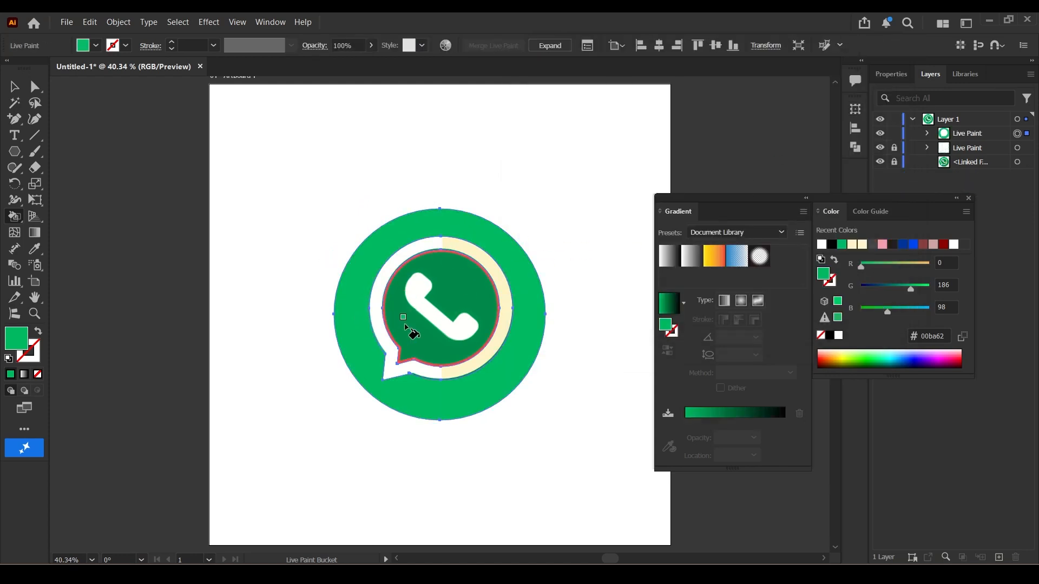
pyautogui.click(412, 327)
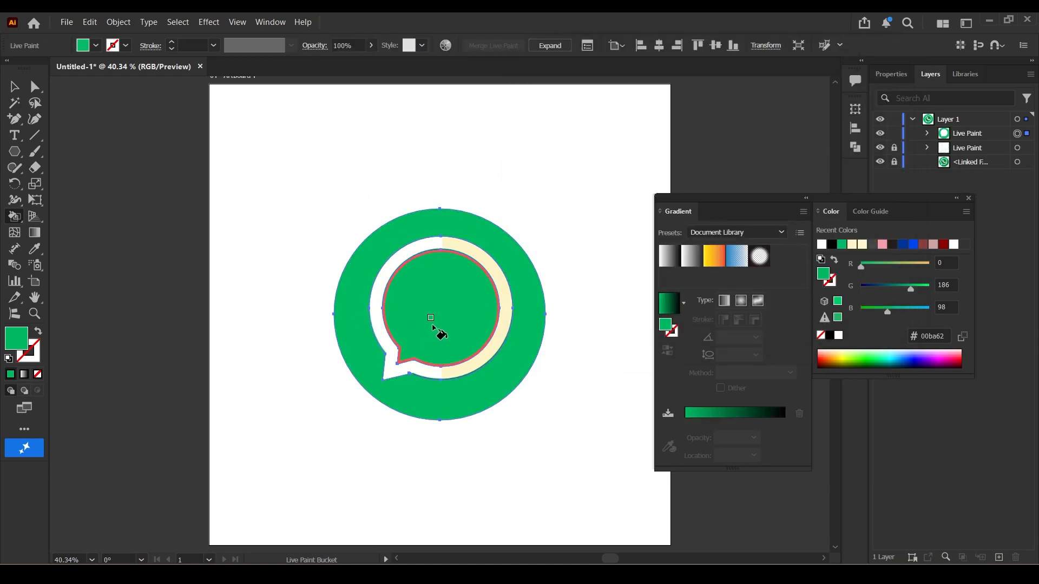
# Fill the speech bubble ring with white #fffffe, sampled from the reference image, using the Live Paint Bucket.
pyautogui.doubleClick(17, 340)
pyautogui.click(699, 86)
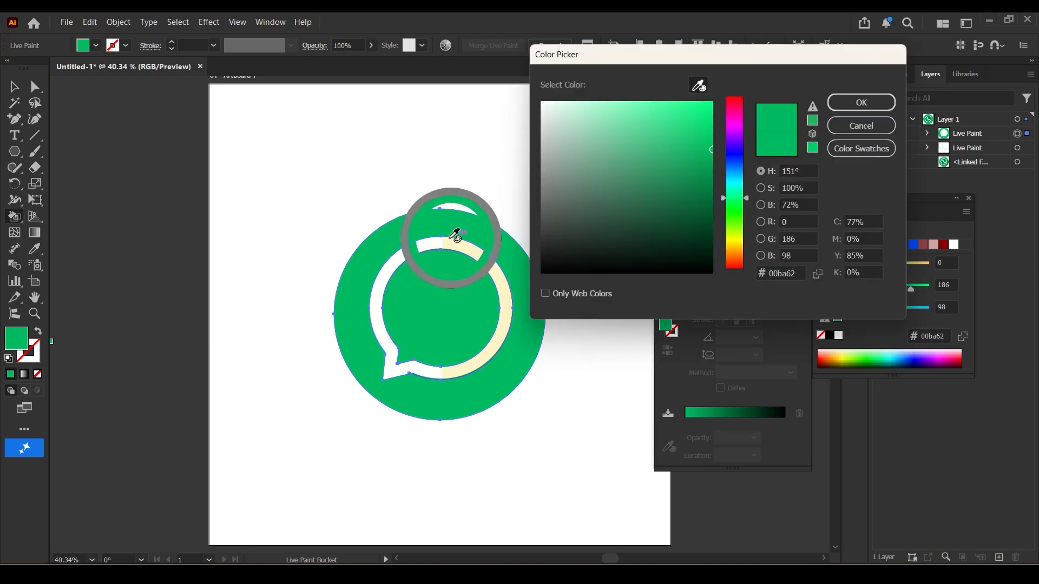
pyautogui.click(433, 242)
pyautogui.click(857, 103)
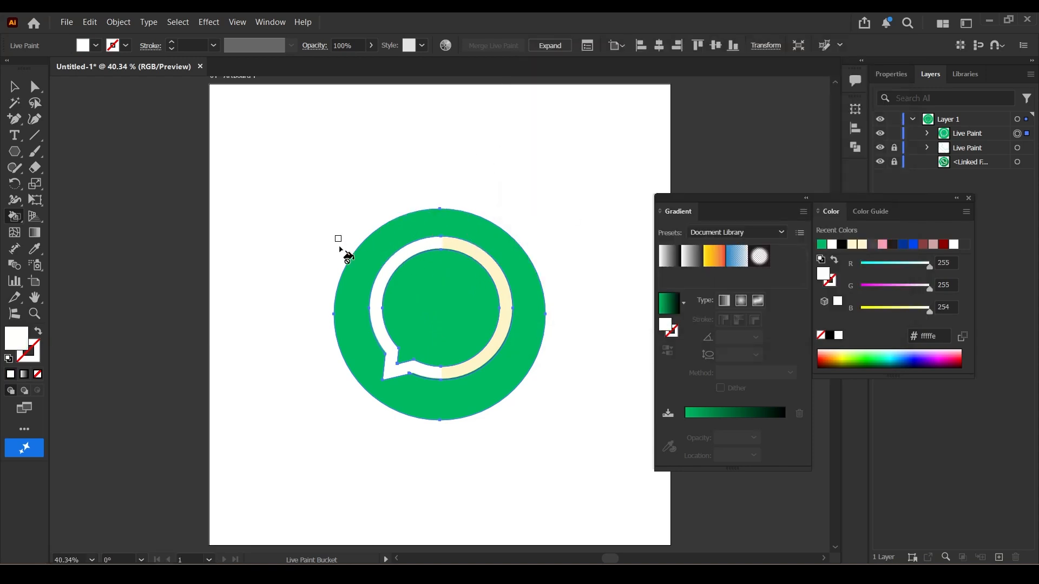
pyautogui.click(384, 323)
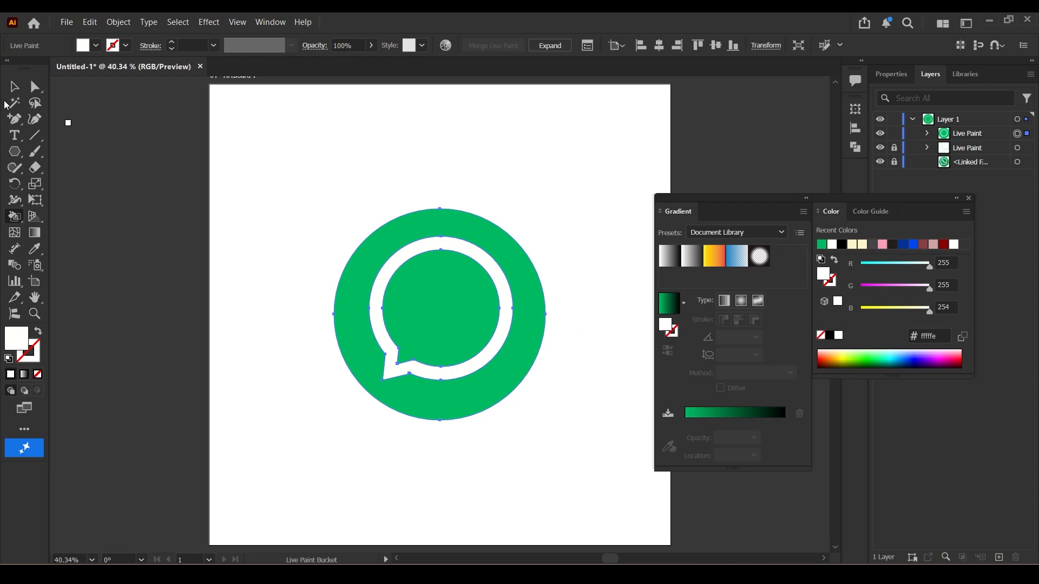
# Unlock the handset and move it above the green badge in the stacking order.
pyautogui.click(14, 87)
pyautogui.click(970, 198)
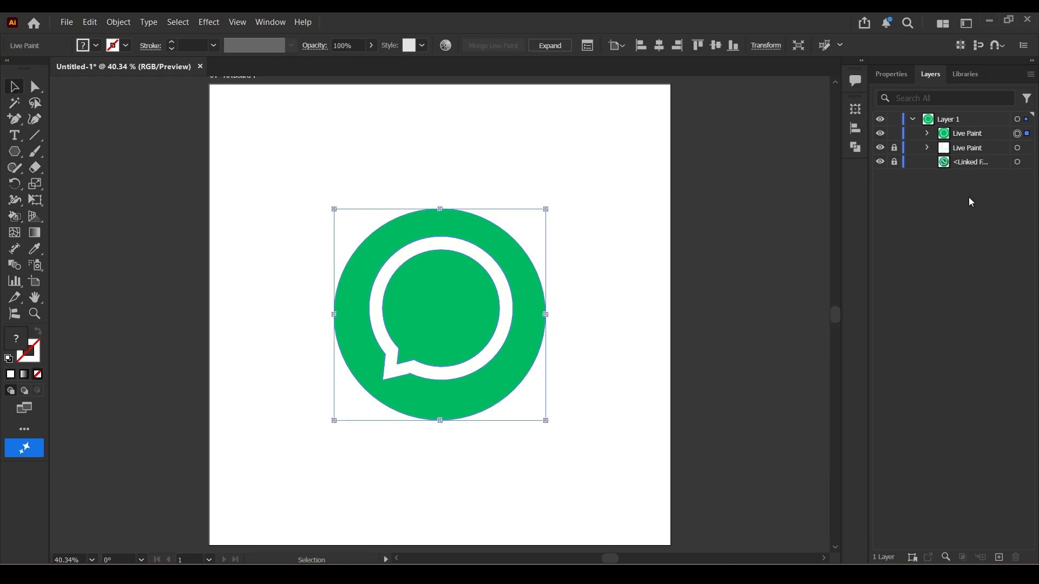
pyautogui.click(1028, 152)
pyautogui.moveTo(991, 148); pyautogui.dragTo(991, 133)
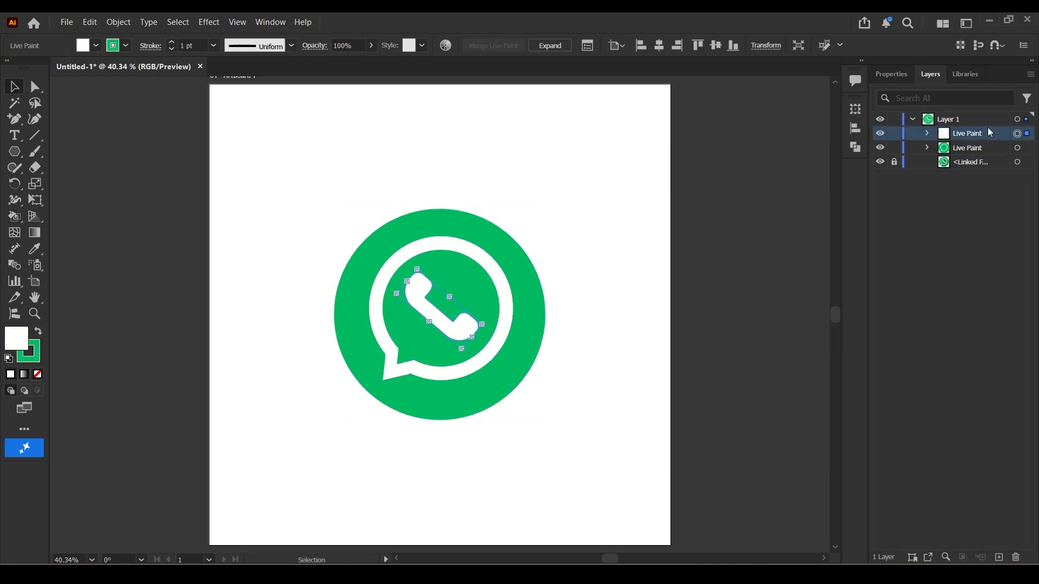
# Group the handset with the badge and move the group beside the reference image on its left.
pyautogui.moveTo(334, 185)
pyautogui.mouseDown()
pyautogui.moveTo(477, 381)
pyautogui.moveTo(538, 443)
pyautogui.mouseUp()
pyautogui.hotkey('ctrl', 'g')
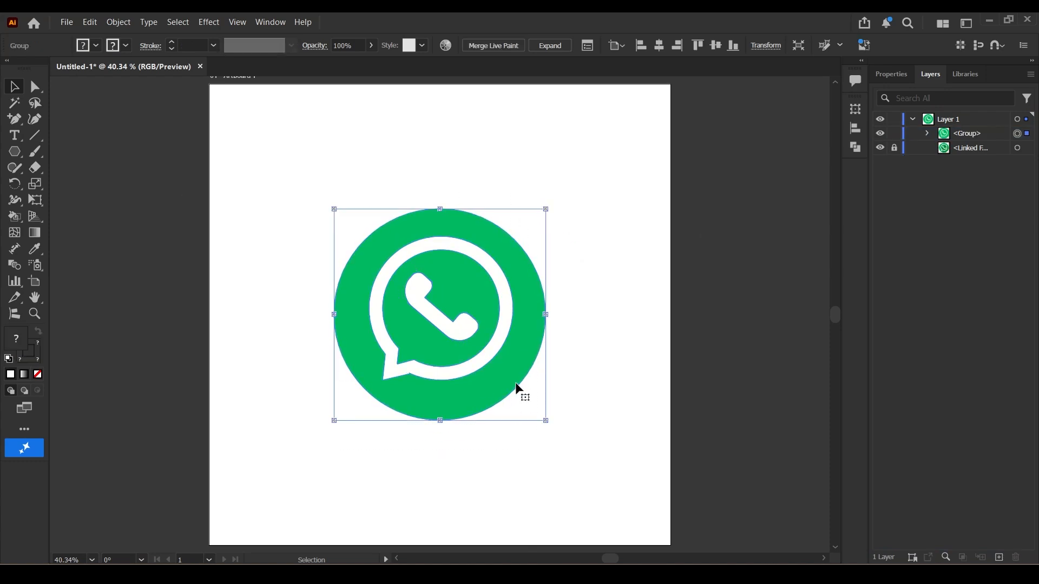
pyautogui.moveTo(477, 358); pyautogui.dragTo(253, 350)
# Unlock the reference image and move it together with the vector logo so both sit on the artboard.
pyautogui.click(391, 310)
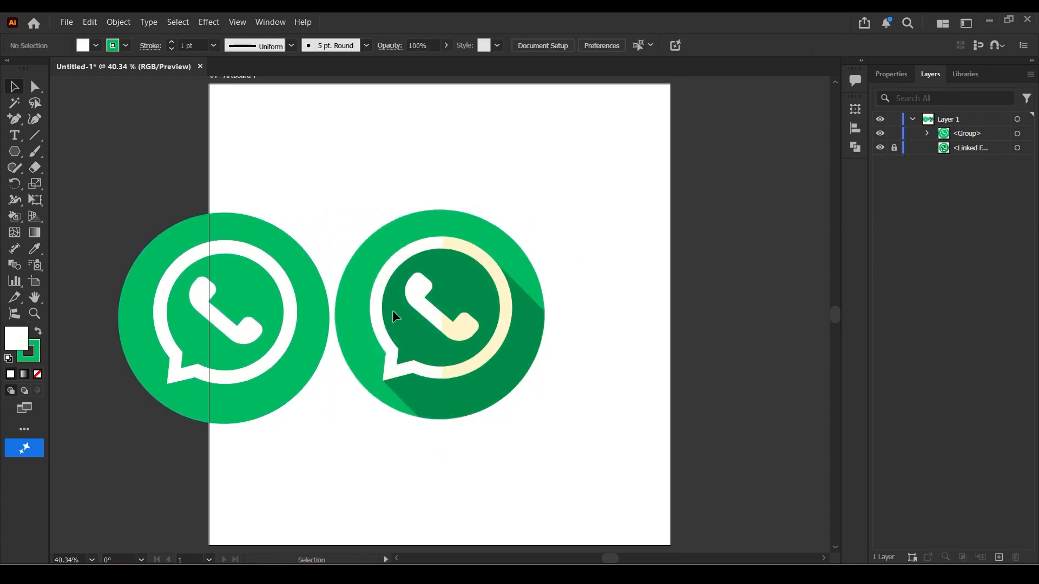
pyautogui.click(525, 299)
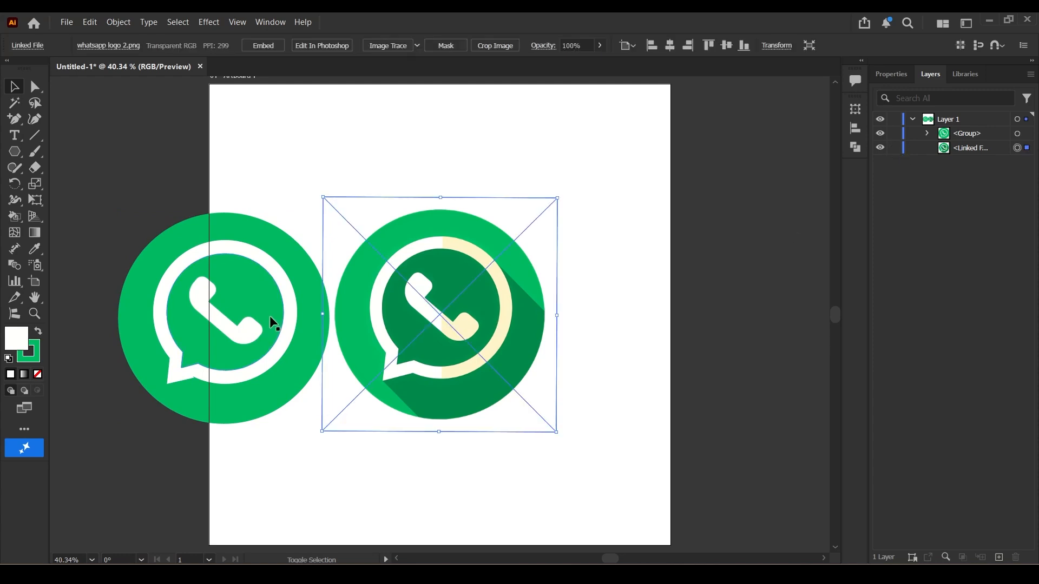
pyautogui.keyDown('shift'); pyautogui.click(269, 316); pyautogui.keyUp('shift')
pyautogui.moveTo(265, 310); pyautogui.dragTo(369, 314)
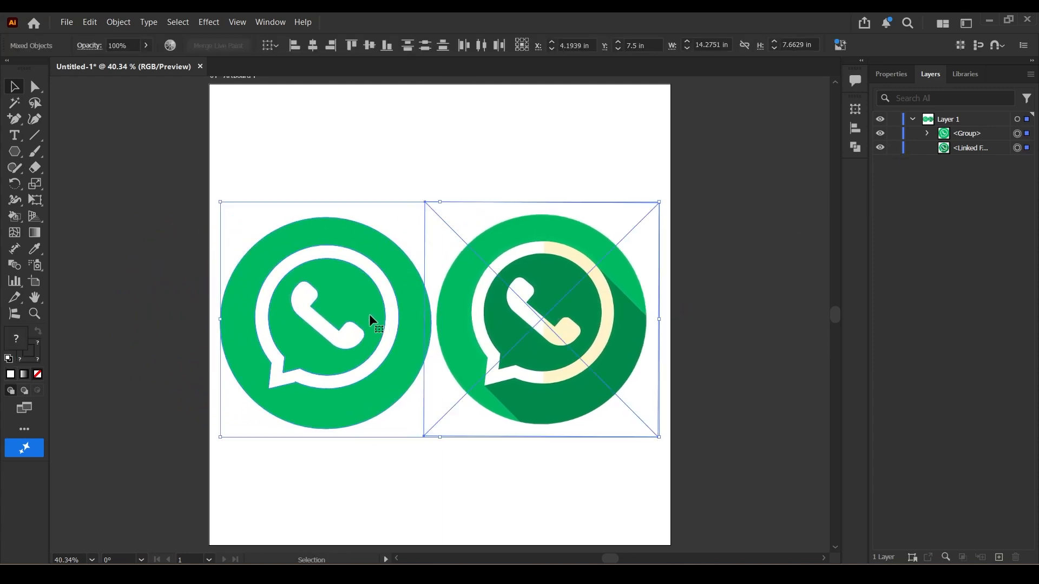
# Select the vector logo group and open the 3D and Materials settings.
pyautogui.click(286, 301)
pyautogui.click(270, 22)
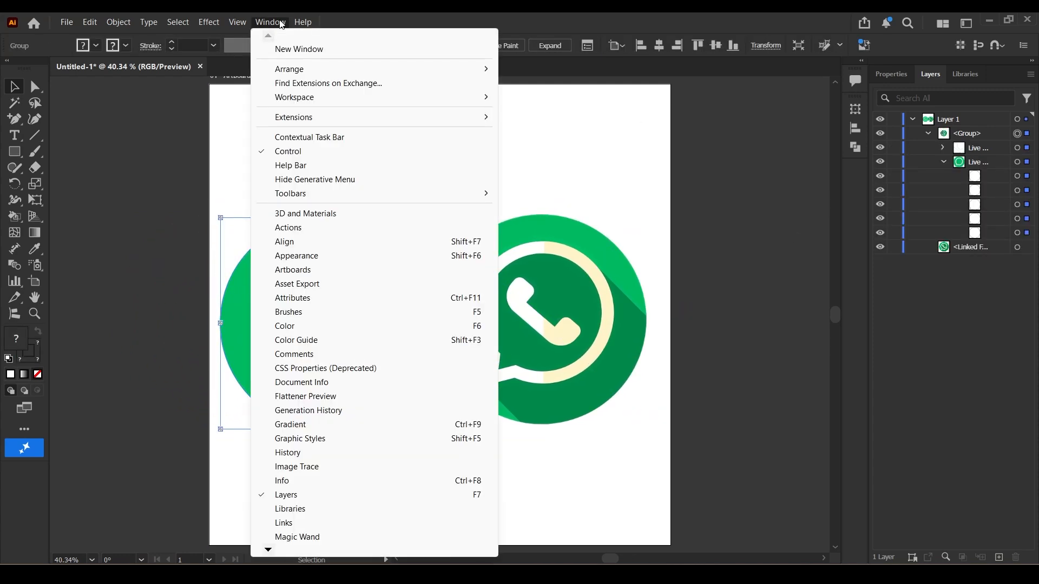
pyautogui.click(287, 215)
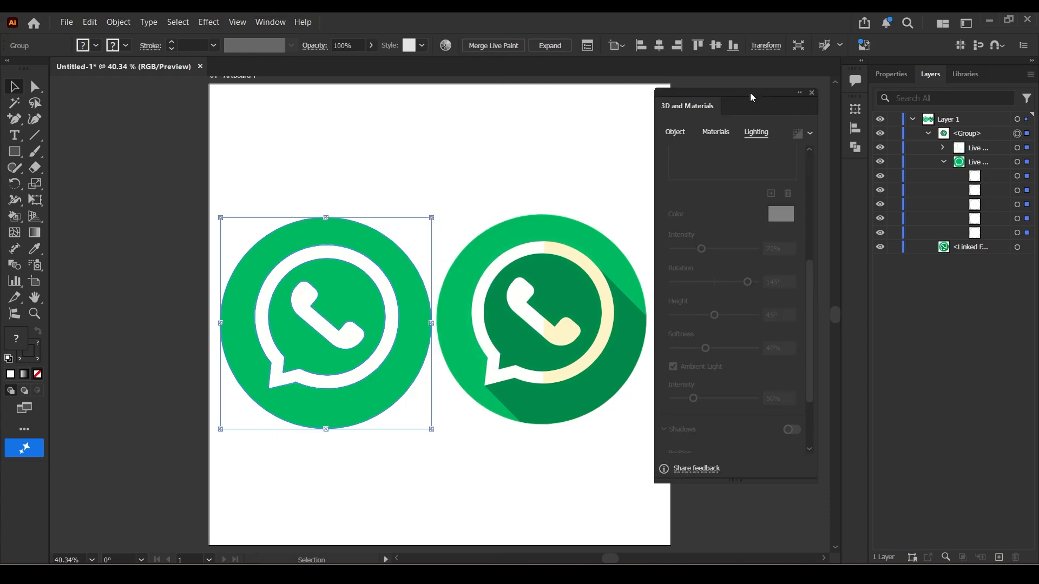
# Apply the Extrude 3D type to the selected logo group.
pyautogui.moveTo(750, 93); pyautogui.dragTo(611, 88)
pyautogui.click(543, 128)
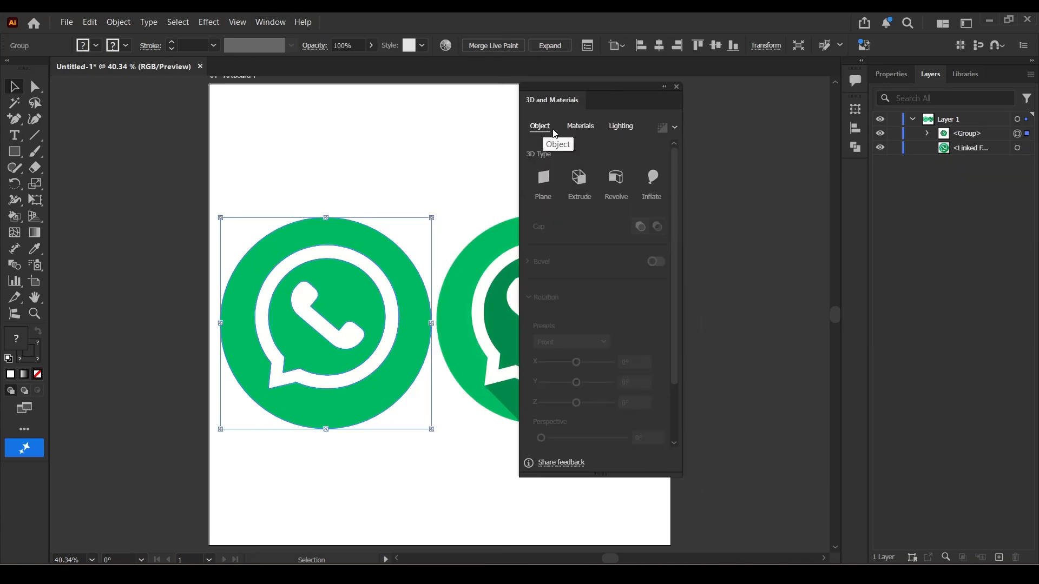
pyautogui.click(585, 184)
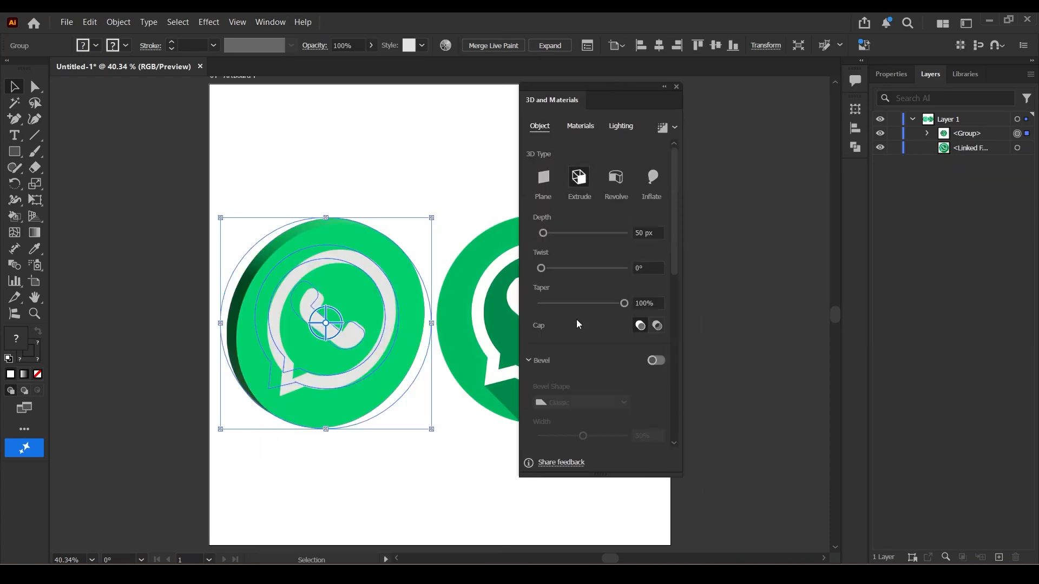
# Set the logo's rotation preset to Front and turn it to about -27.9° around the Y axis.
pyautogui.scroll(-7, 579, 320)
pyautogui.click(583, 272)
pyautogui.click(565, 304)
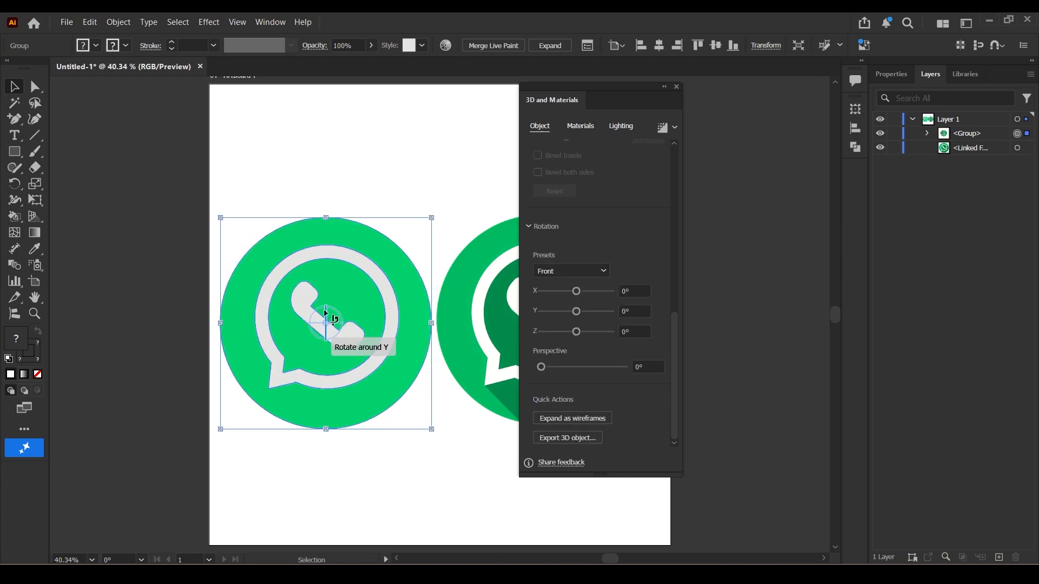
pyautogui.moveTo(332, 318); pyautogui.dragTo(358, 316)
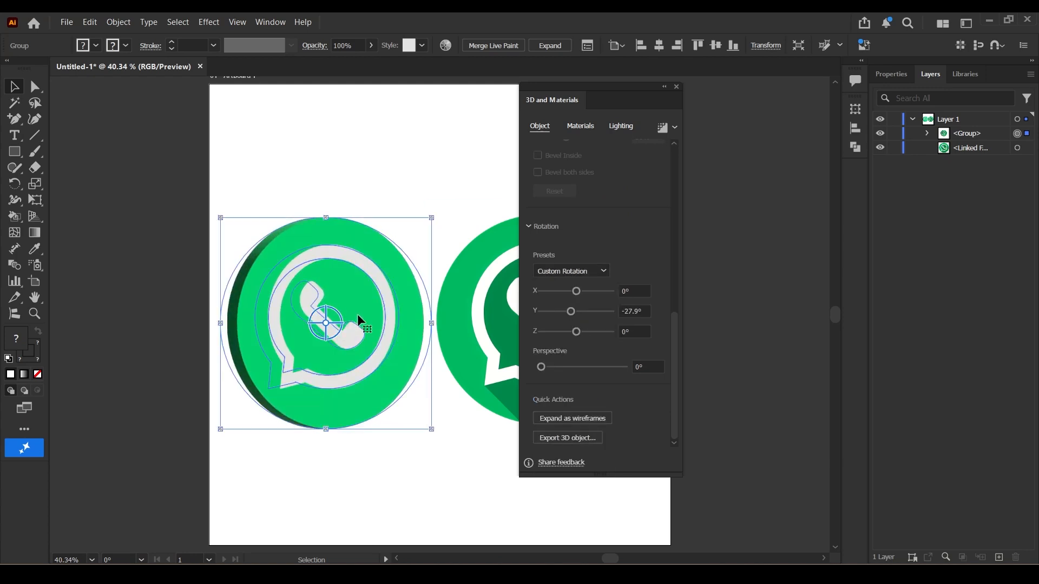
# Set the logo's extrusion depth to 100 px and open its lighting settings with shadows turned on.
pyautogui.scroll(5, 579, 252)
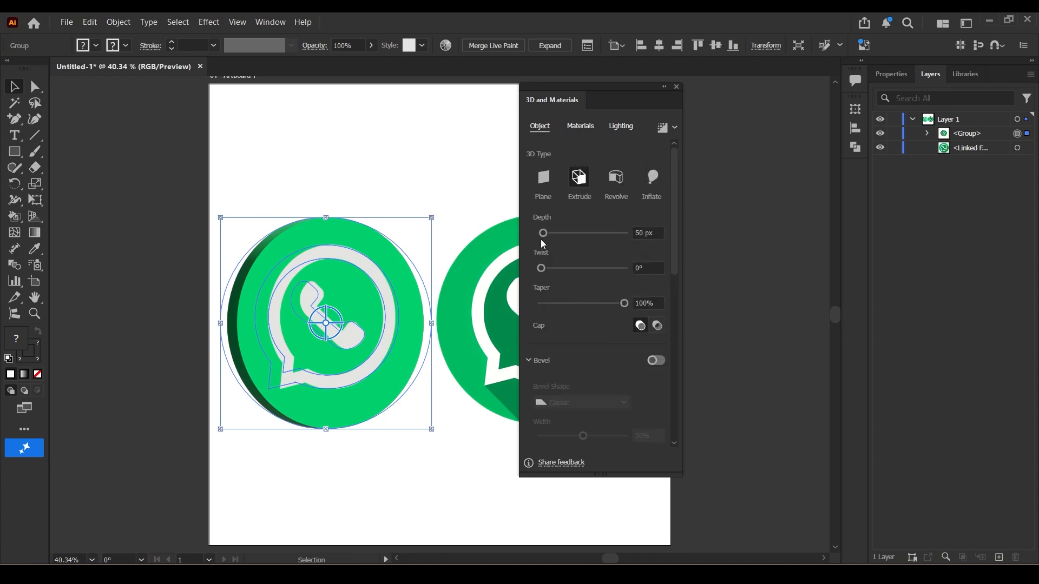
pyautogui.moveTo(545, 233); pyautogui.dragTo(544, 233)
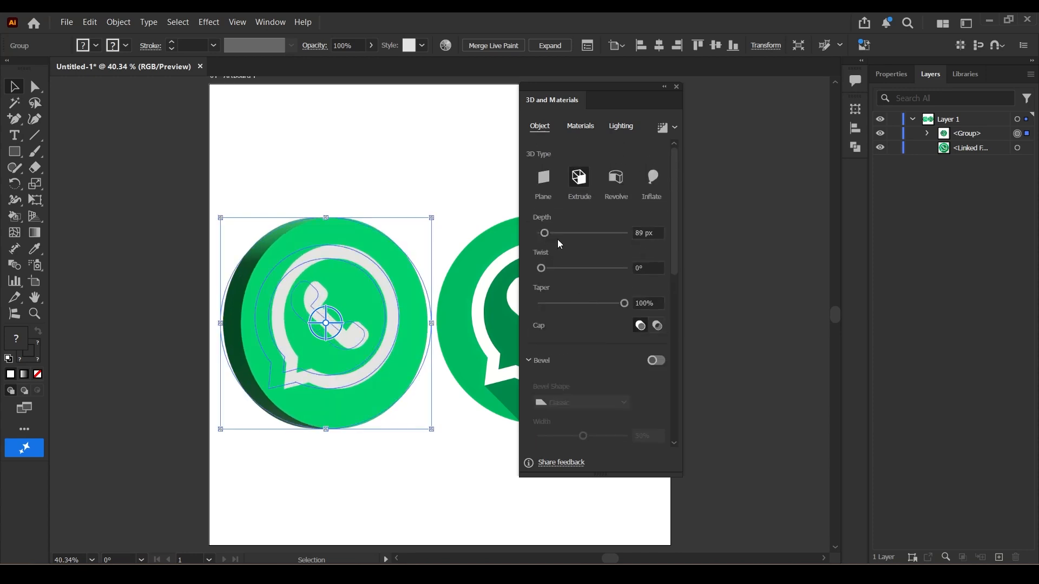
pyautogui.doubleClick(650, 233)
pyautogui.write('100')
pyautogui.click(581, 126)
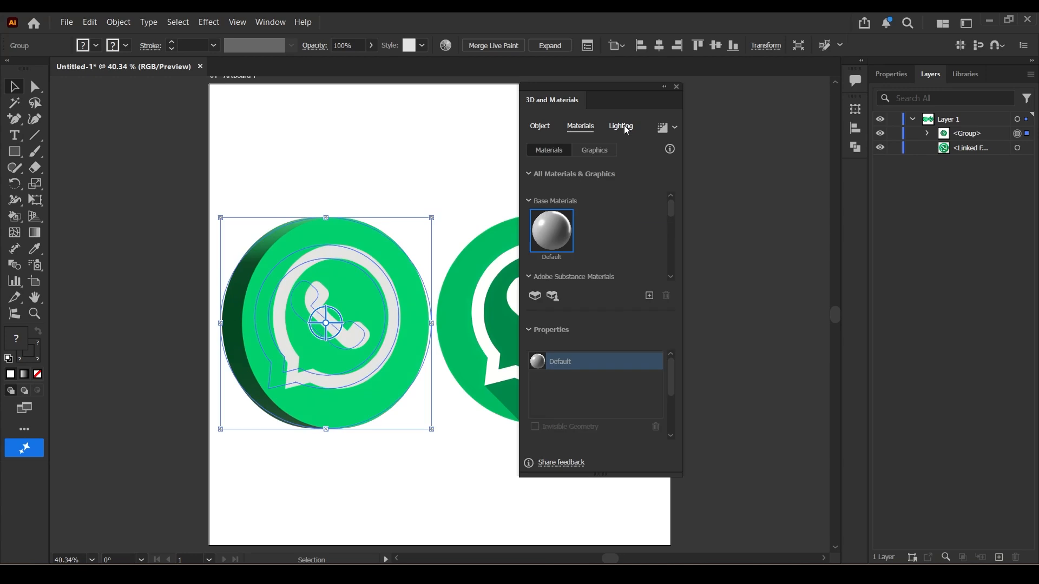
pyautogui.click(622, 127)
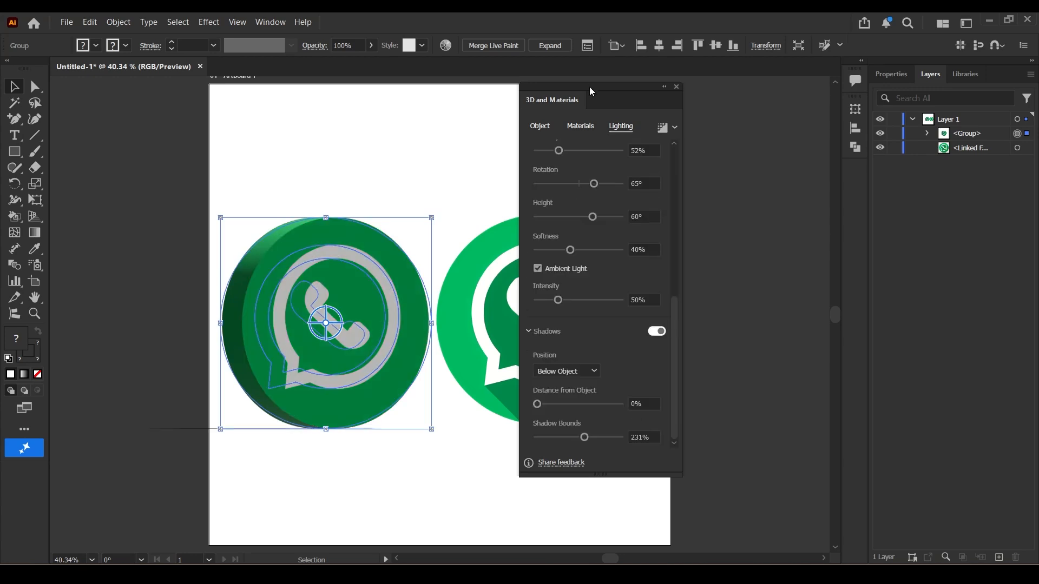
# Hide the linked reference image and move the extruded logo to the middle of the artboard.
pyautogui.moveTo(589, 87); pyautogui.dragTo(732, 96)
pyautogui.click(551, 308)
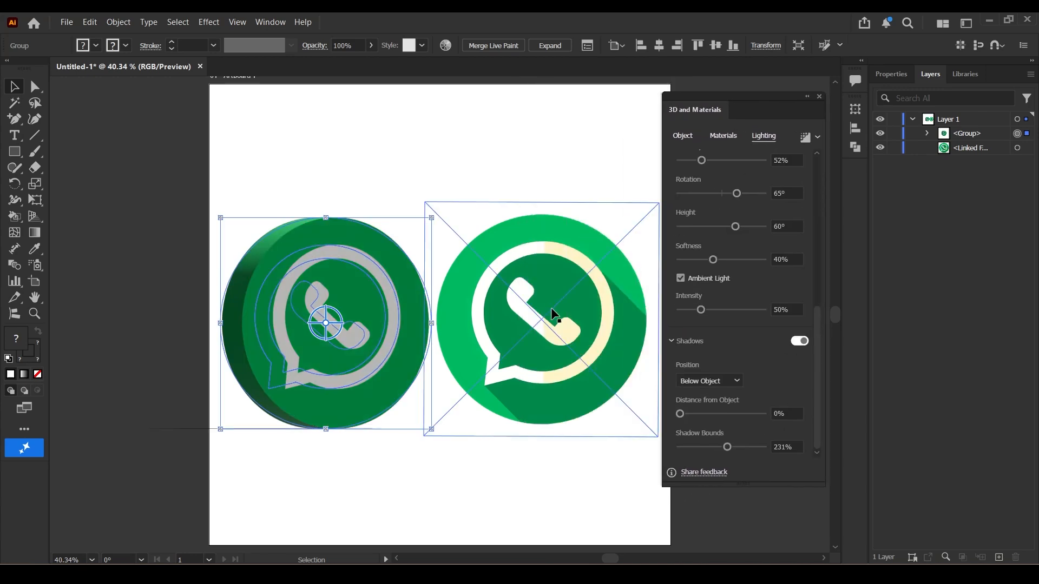
pyautogui.click(881, 148)
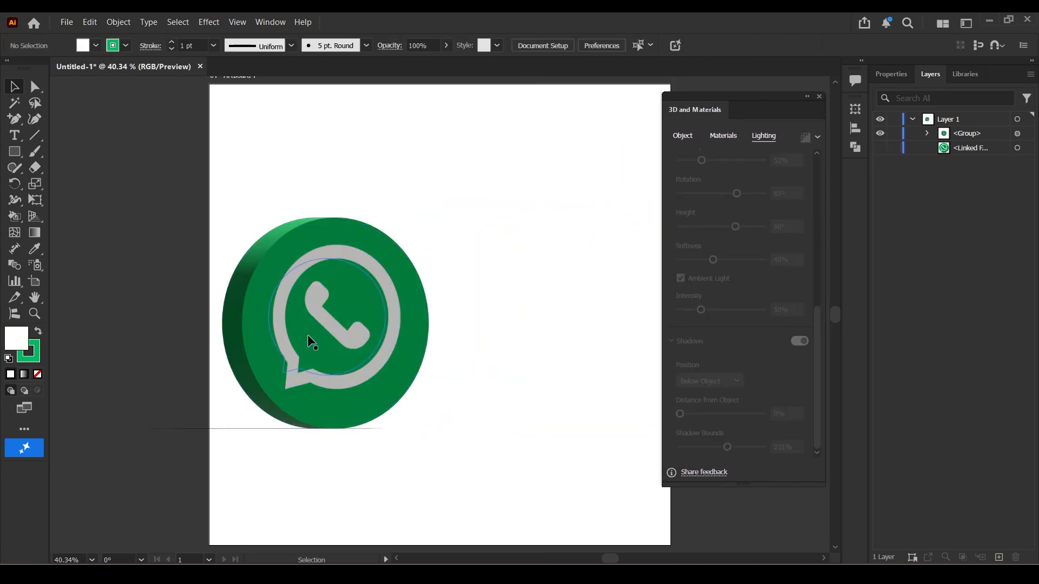
pyautogui.moveTo(307, 334); pyautogui.dragTo(433, 343)
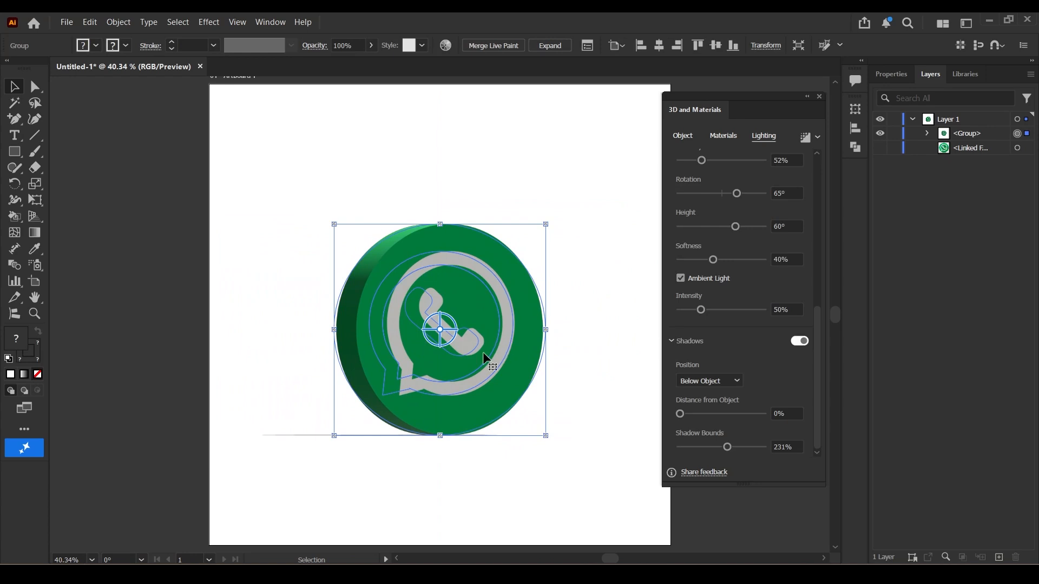
# Apply the Isometric Right rotation preset to the extruded logo.
pyautogui.click(724, 135)
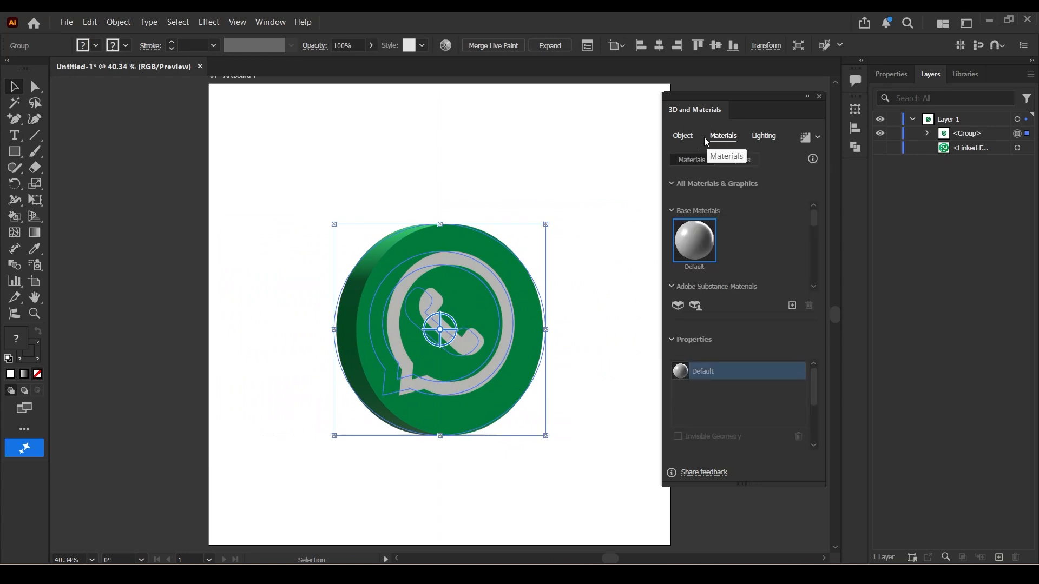
pyautogui.click(683, 135)
pyautogui.scroll(-5, 700, 326)
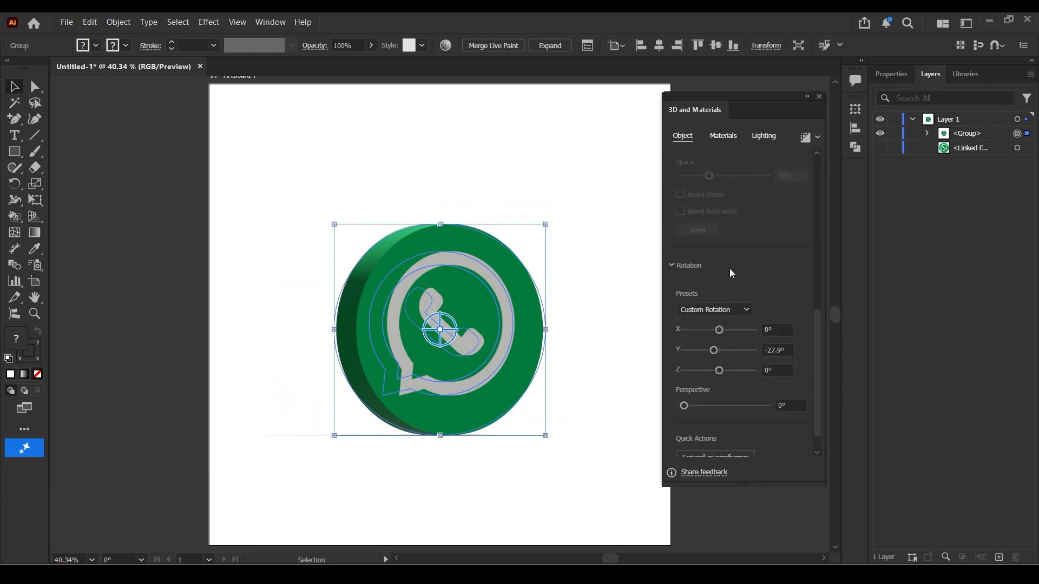
pyautogui.click(713, 281)
pyautogui.click(707, 513)
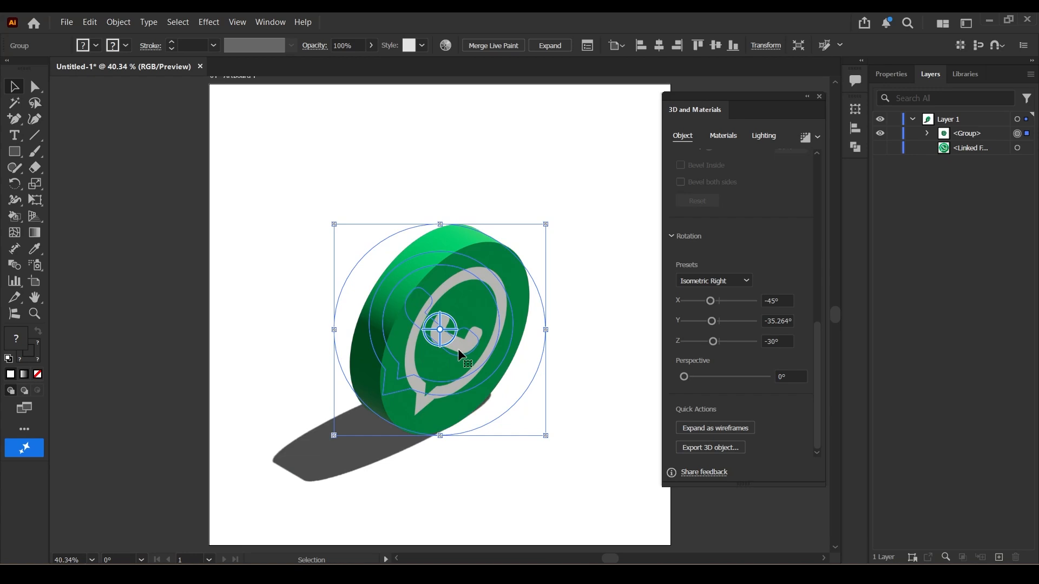
# Keep the shadow position Below Object, set the light rotation to -3° and extend the shadow bounds to 238%.
pyautogui.click(724, 135)
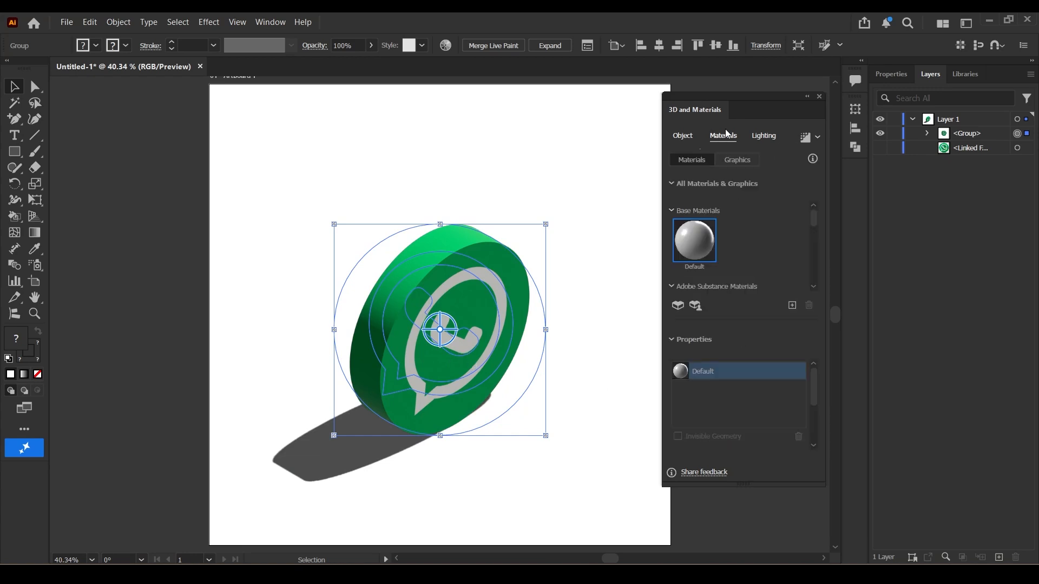
pyautogui.click(764, 136)
pyautogui.scroll(-5, 723, 373)
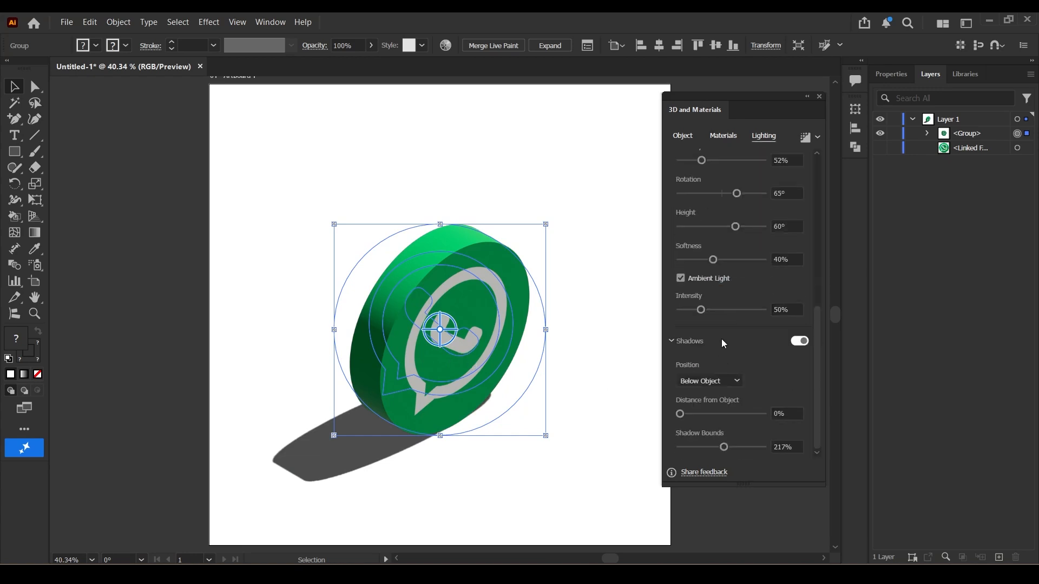
pyautogui.click(709, 381)
pyautogui.click(704, 410)
pyautogui.moveTo(737, 193); pyautogui.dragTo(720, 194)
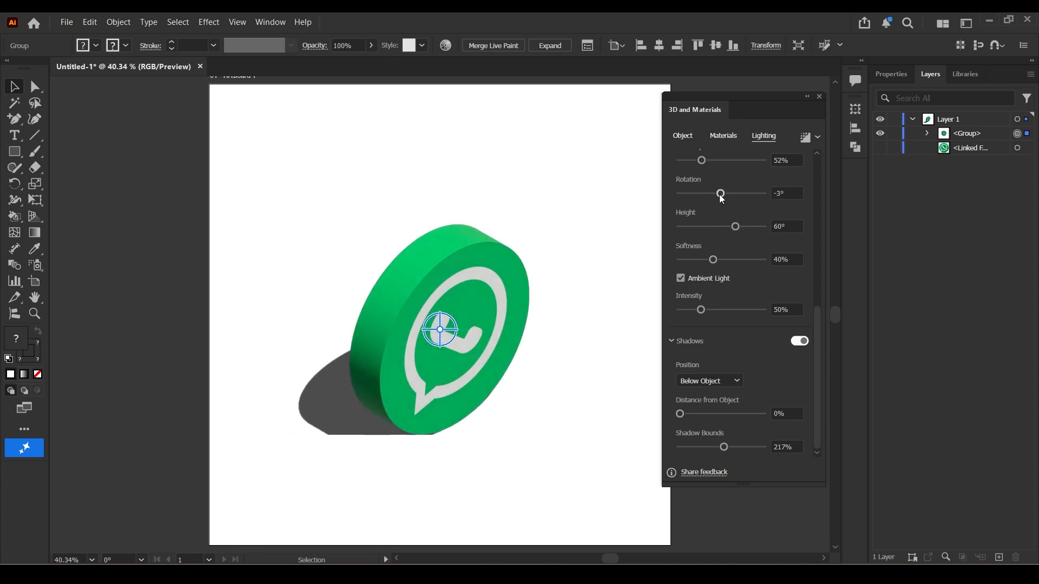
pyautogui.moveTo(711, 448); pyautogui.dragTo(729, 448)
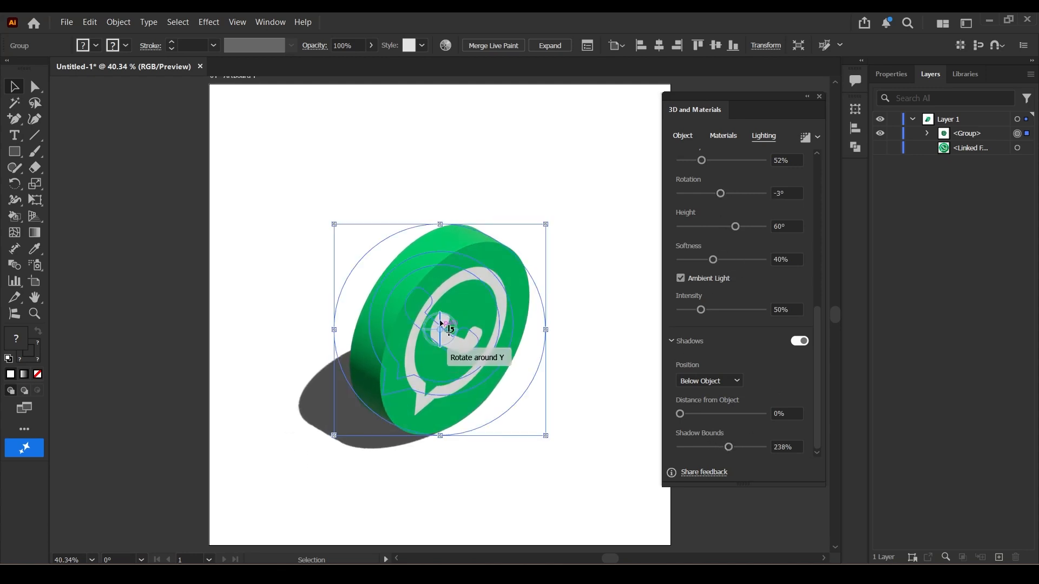
# Turn the logo slightly around its Y axis and adjust the light to -15° rotation, 30° height and a lower intensity.
pyautogui.moveTo(450, 325)
pyautogui.mouseDown()
pyautogui.moveTo(471, 364)
pyautogui.moveTo(448, 325)
pyautogui.moveTo(434, 323)
pyautogui.moveTo(447, 328)
pyautogui.mouseUp()
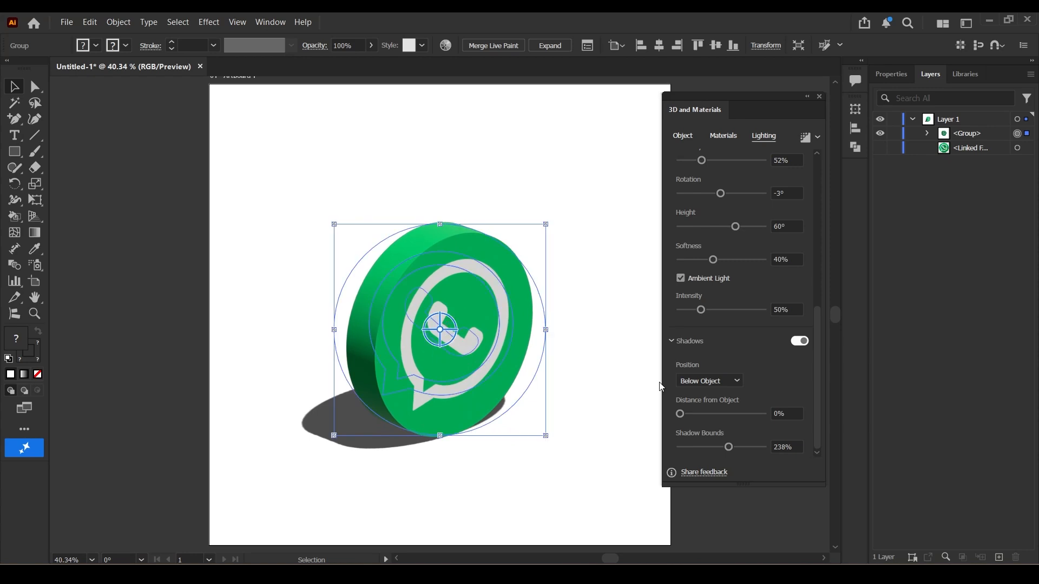
pyautogui.moveTo(698, 223); pyautogui.dragTo(720, 196)
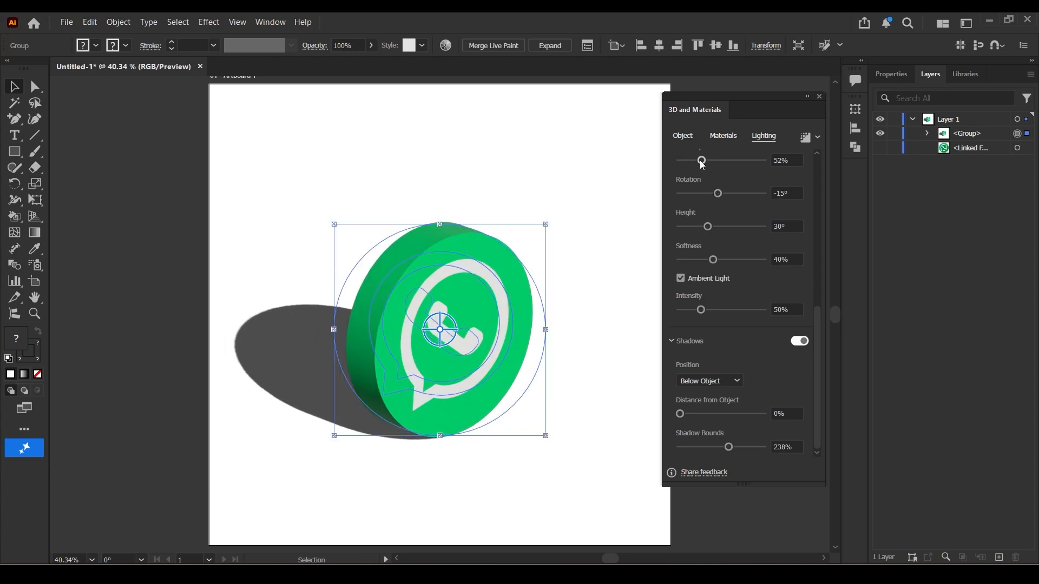
pyautogui.moveTo(701, 160); pyautogui.dragTo(691, 160)
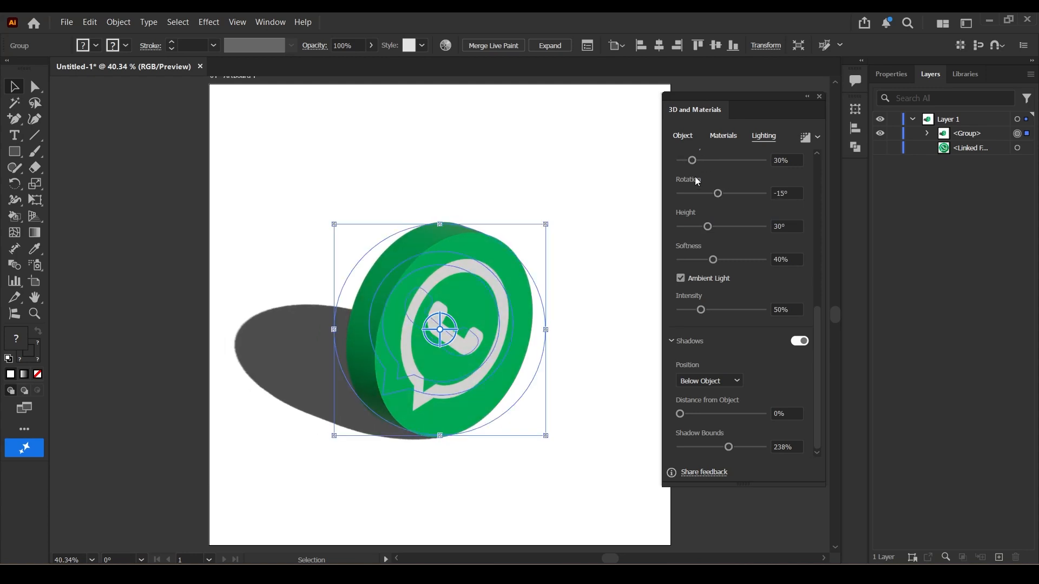
pyautogui.scroll(5, 747, 216)
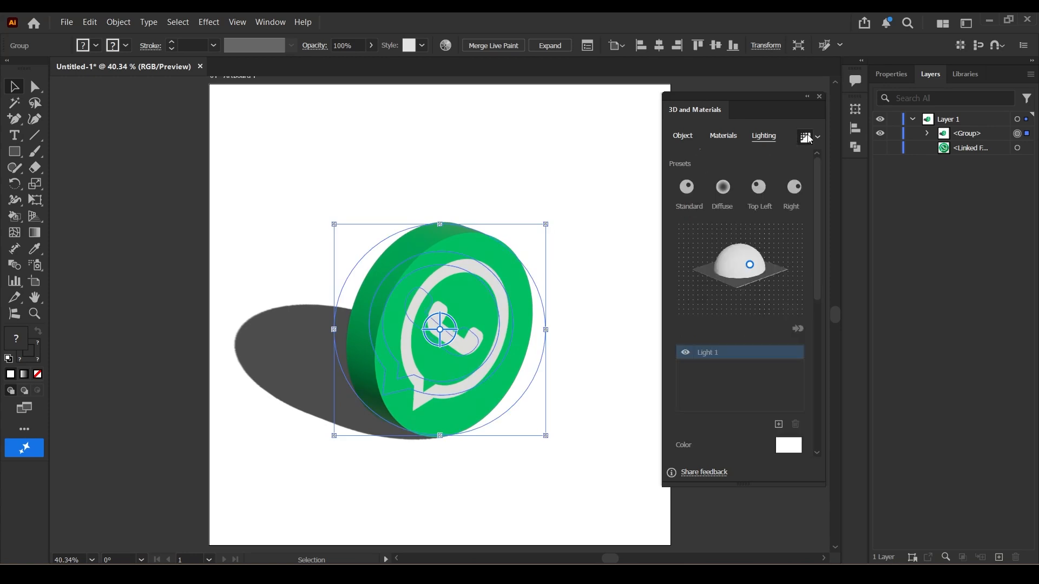
# Render the 3D logo with ray tracing, close the 3D settings and center the logo on the artboard.
pyautogui.click(806, 138)
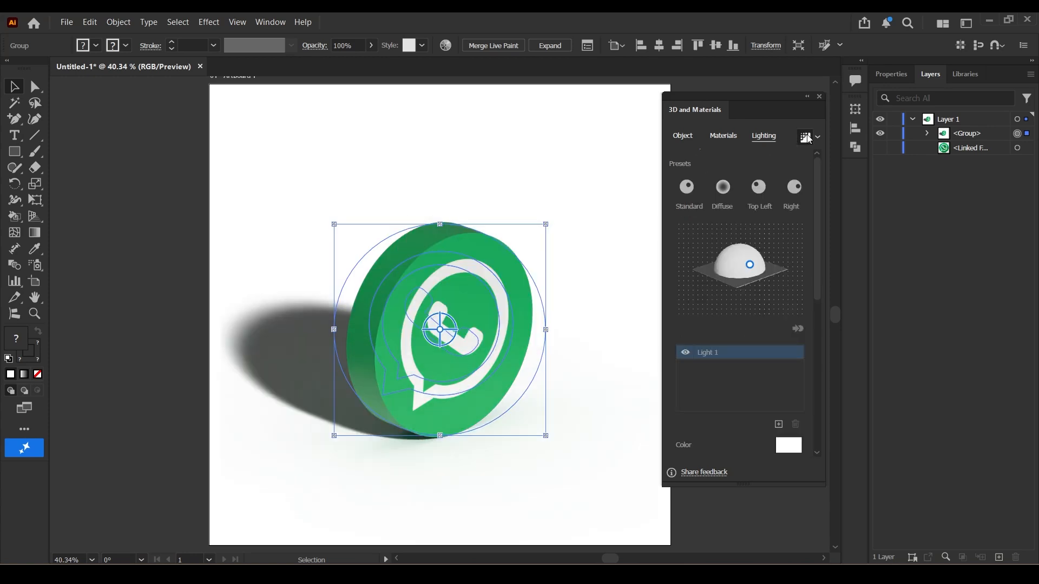
pyautogui.click(820, 97)
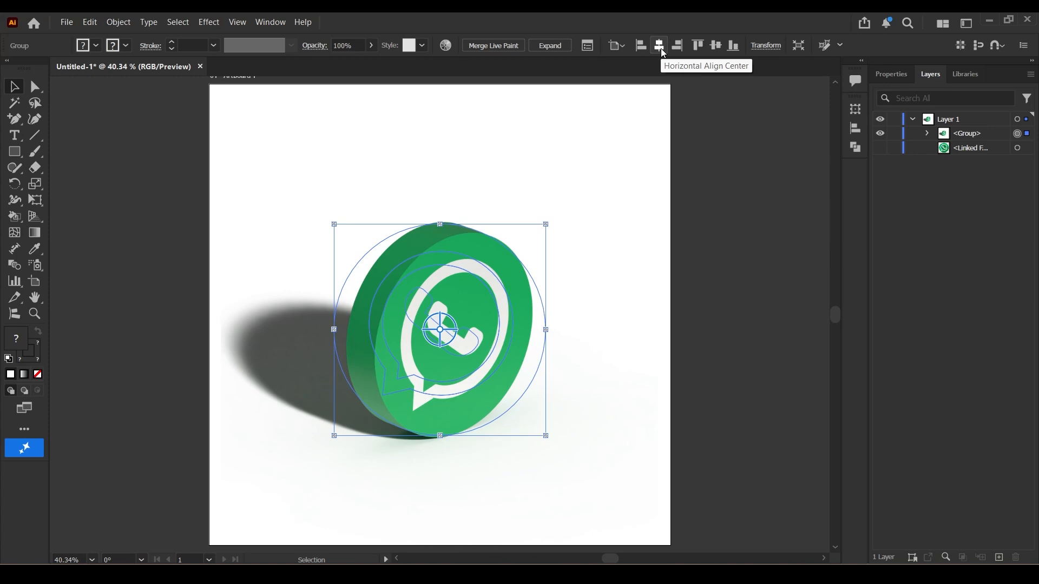
pyautogui.click(108, 168)
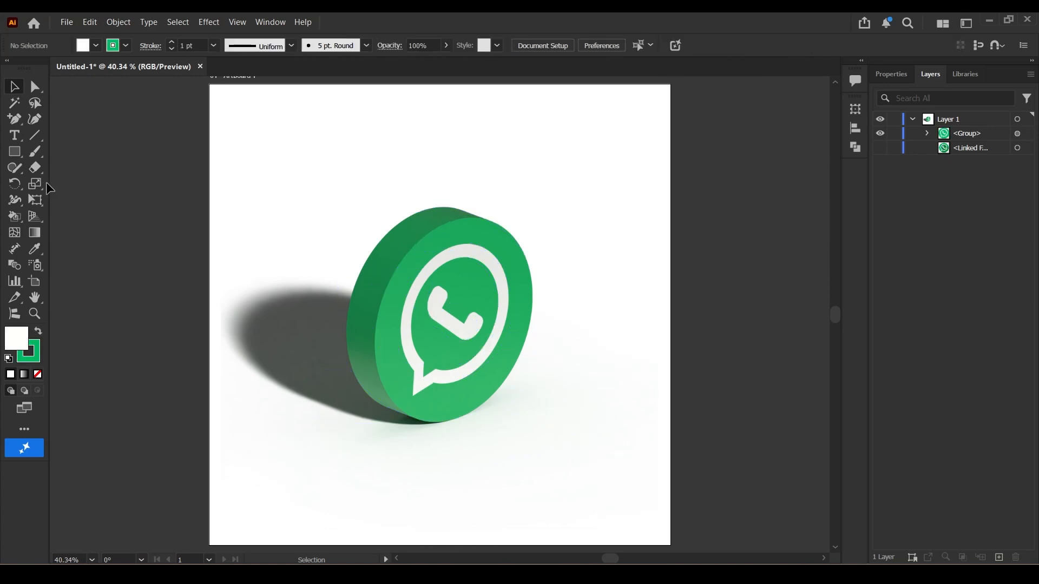
# Create a 1080 by 1080 px rectangle and center it horizontally and vertically on the artboard.
pyautogui.click(15, 152)
pyautogui.click(263, 195)
pyautogui.write('10')
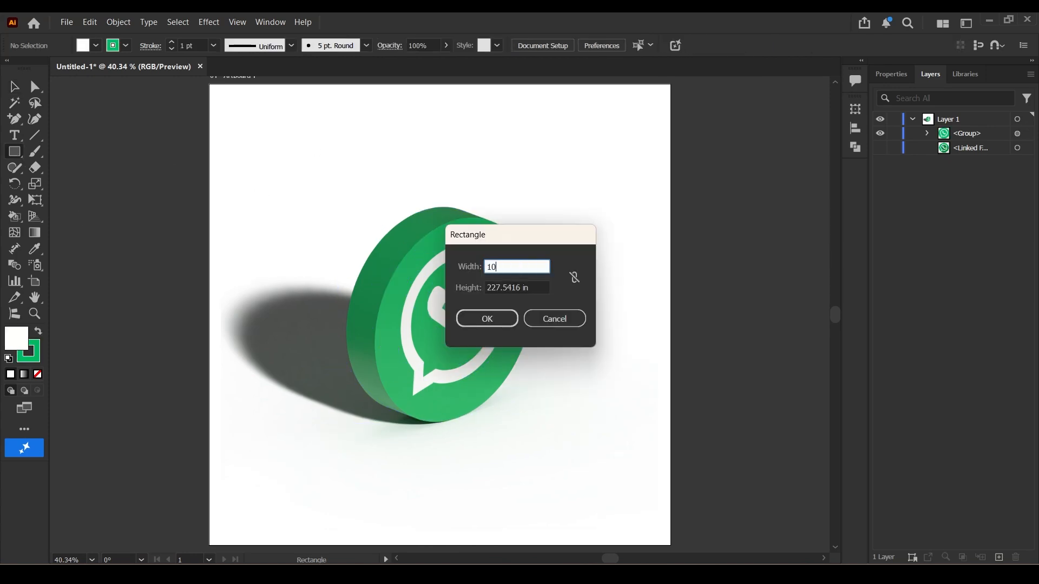
pyautogui.write('80px')
pyautogui.press('Tab')
pyautogui.write('1080px')
pyautogui.press('Return')
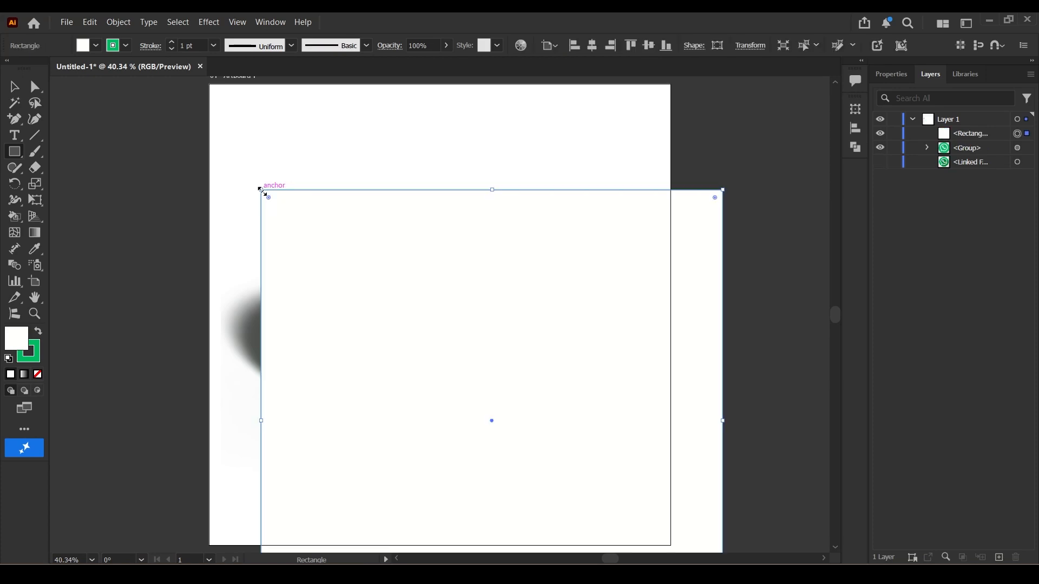
pyautogui.click(592, 46)
pyautogui.click(649, 46)
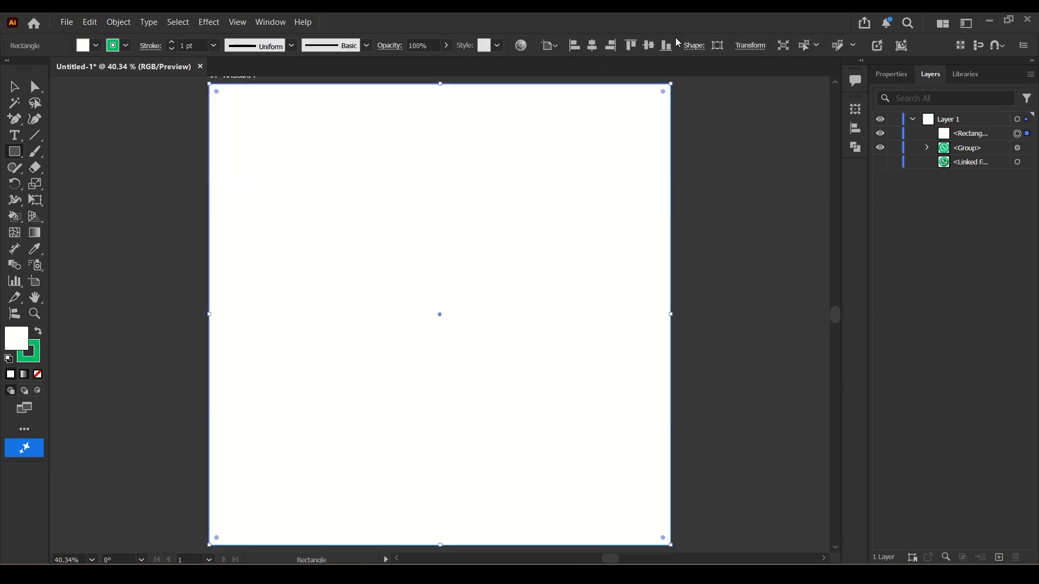
# Send the rectangle to the back, behind the 3D logo.
pyautogui.rightClick(450, 233)
pyautogui.moveTo(506, 487)
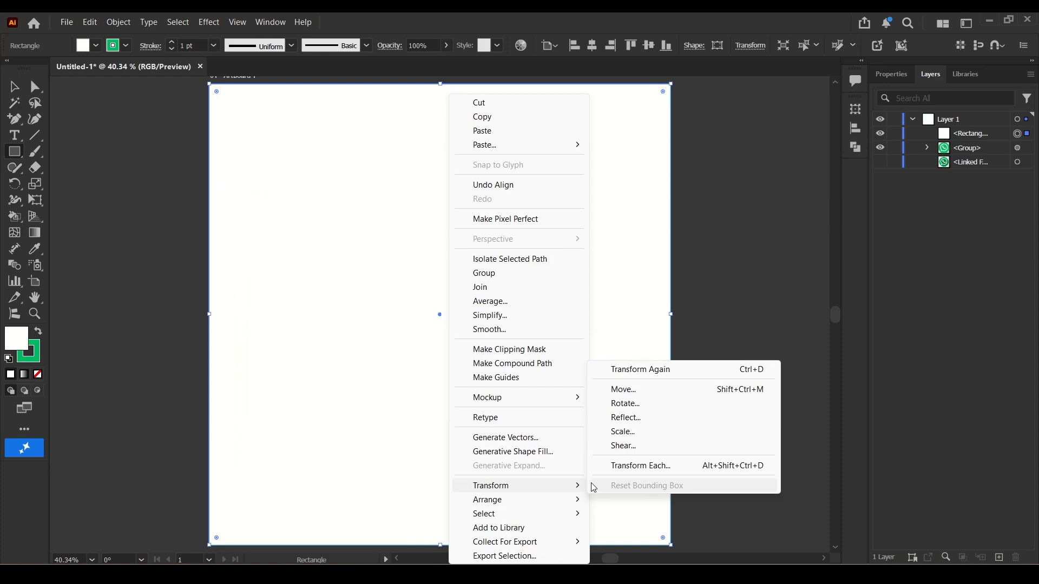
pyautogui.moveTo(533, 499)
pyautogui.click(623, 540)
# Fill the background rectangle with the radial vignette gradient preset from the document library.
pyautogui.click(25, 375)
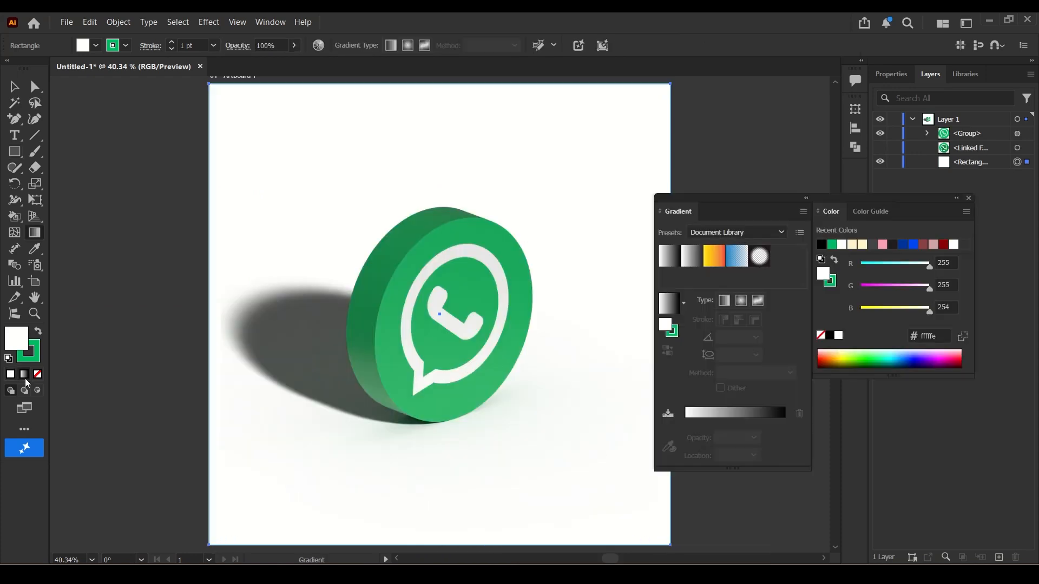
pyautogui.click(323, 327)
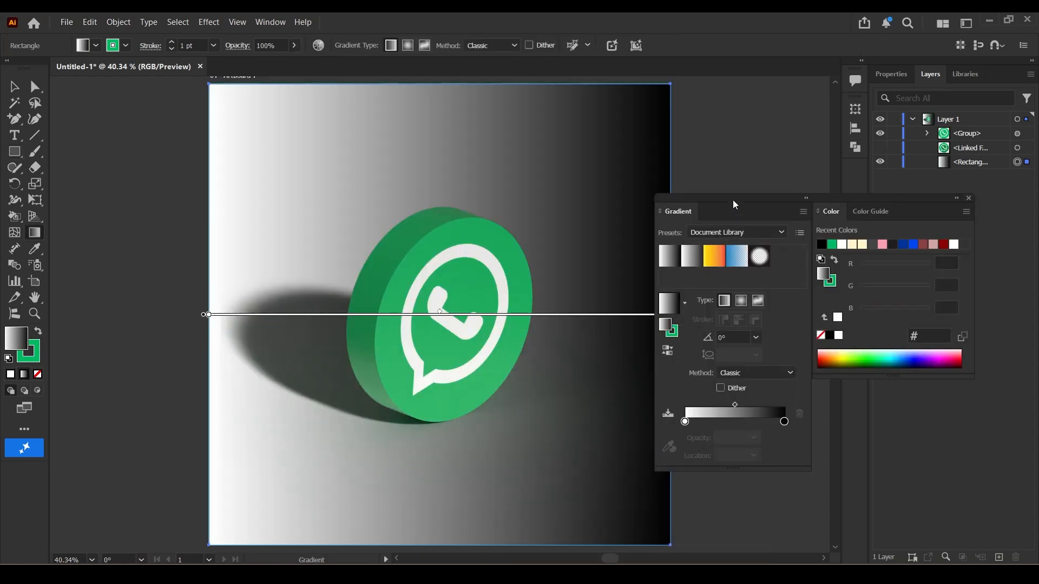
pyautogui.moveTo(734, 200); pyautogui.dragTo(783, 177)
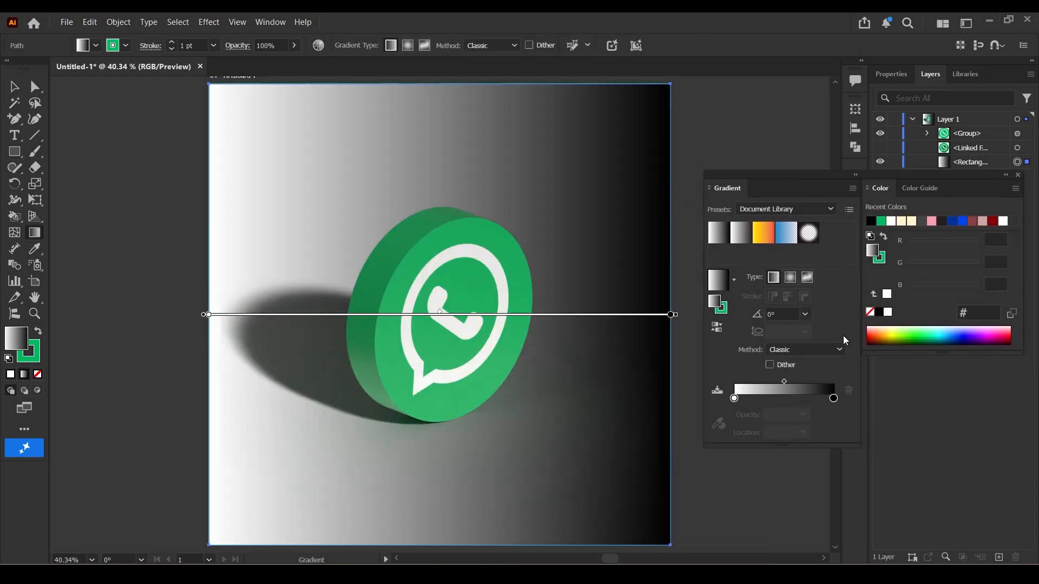
pyautogui.click(808, 236)
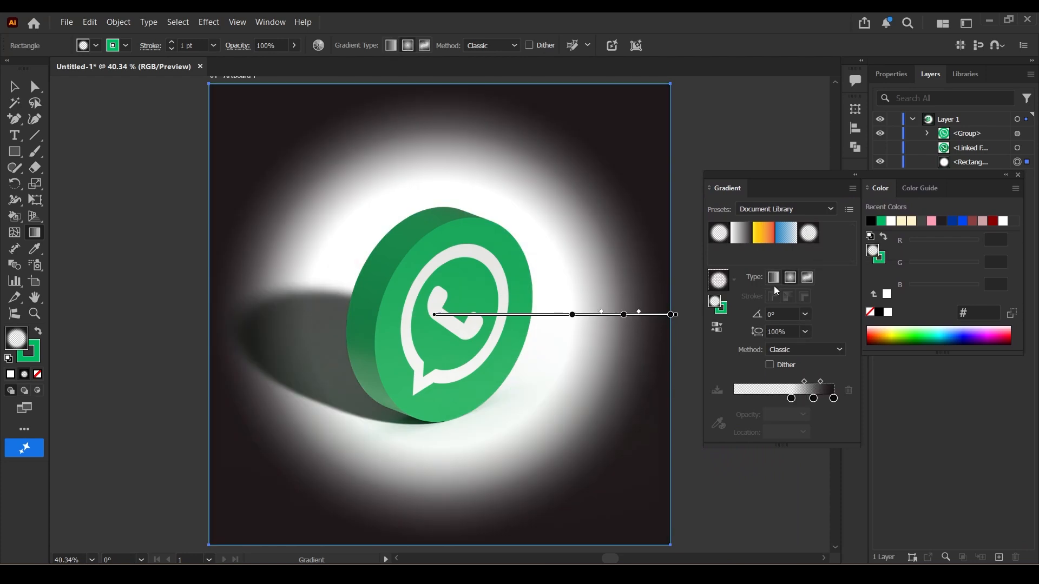
# Recolor the gradient's outermost color stop with the green #00ba62 sampled from the logo.
pyautogui.doubleClick(833, 398)
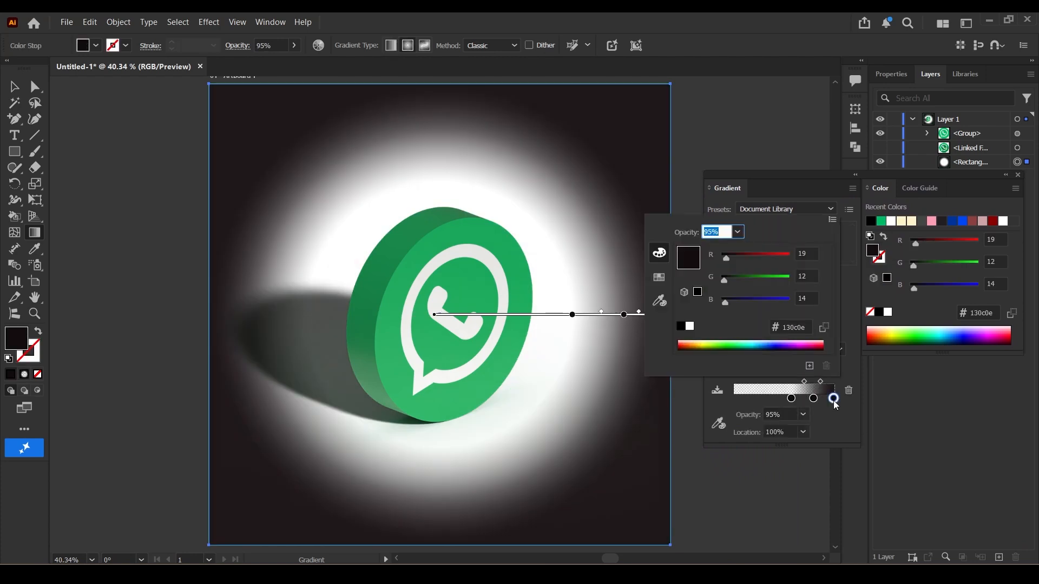
pyautogui.click(660, 301)
pyautogui.click(503, 263)
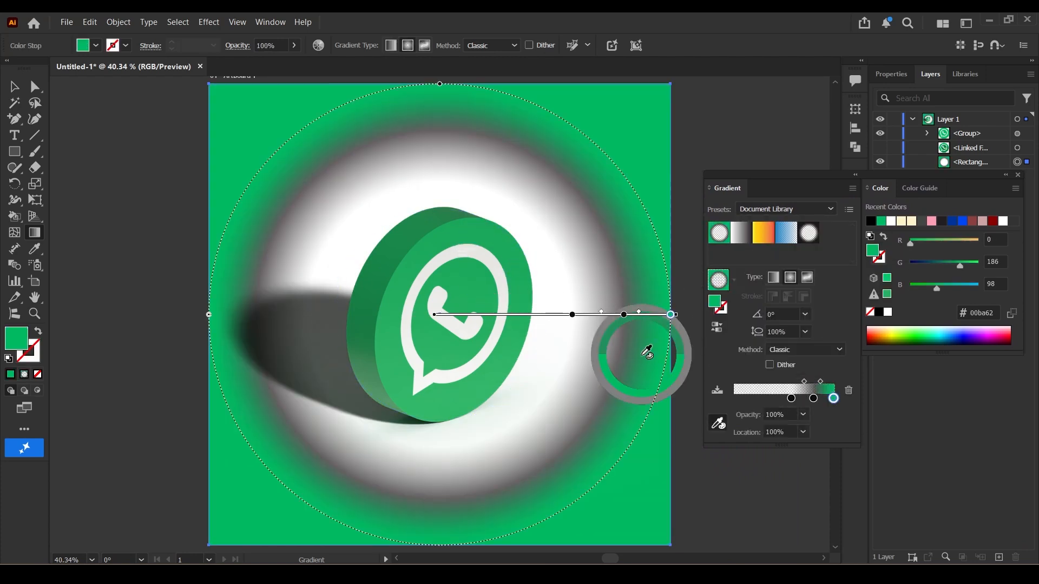
# Recolor the gradient's middle stop with the green #00ba62 sampled from the logo and make the inner stop white.
pyautogui.doubleClick(813, 399)
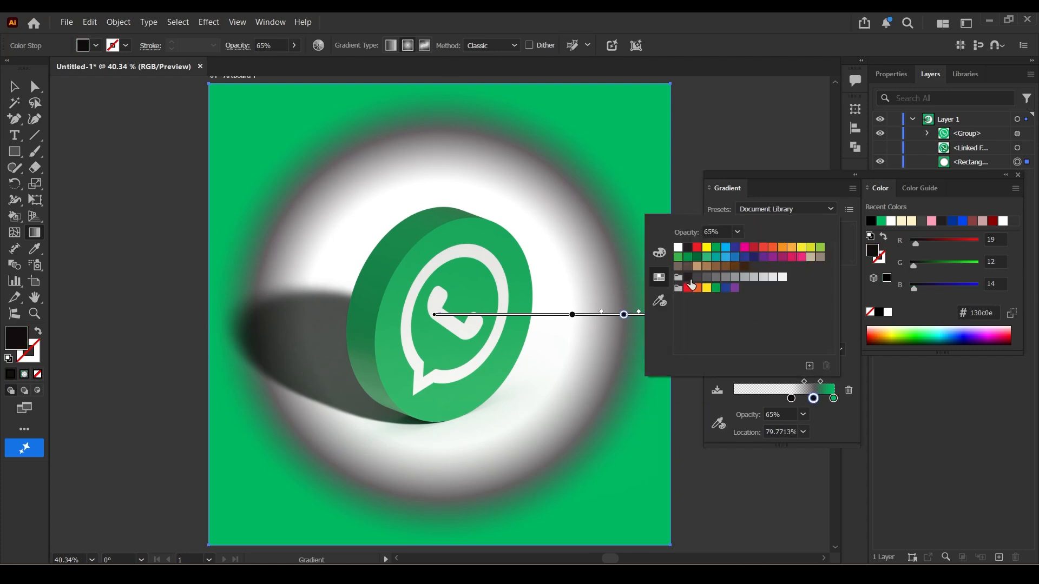
pyautogui.click(659, 301)
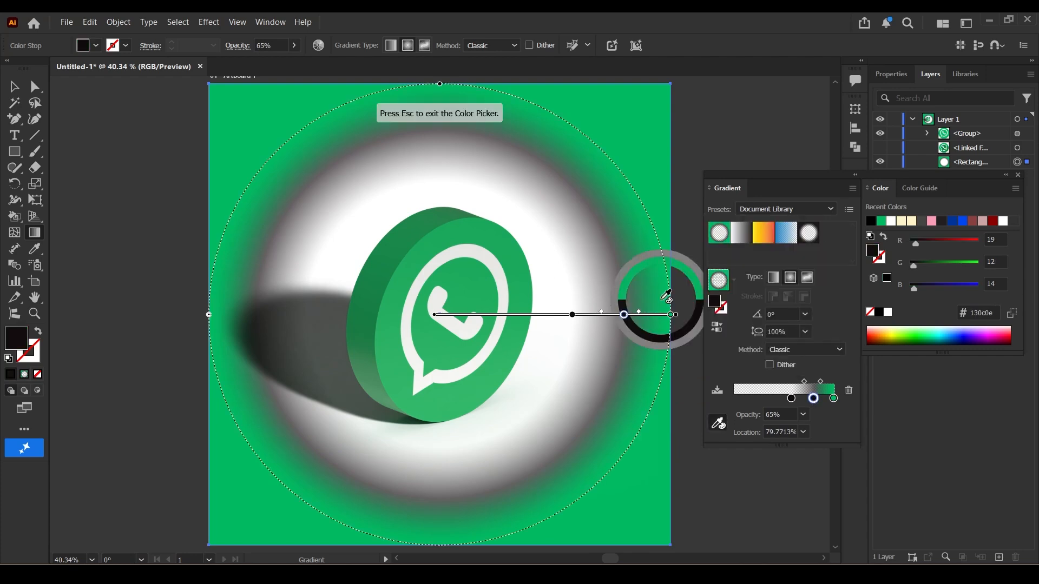
pyautogui.click(532, 294)
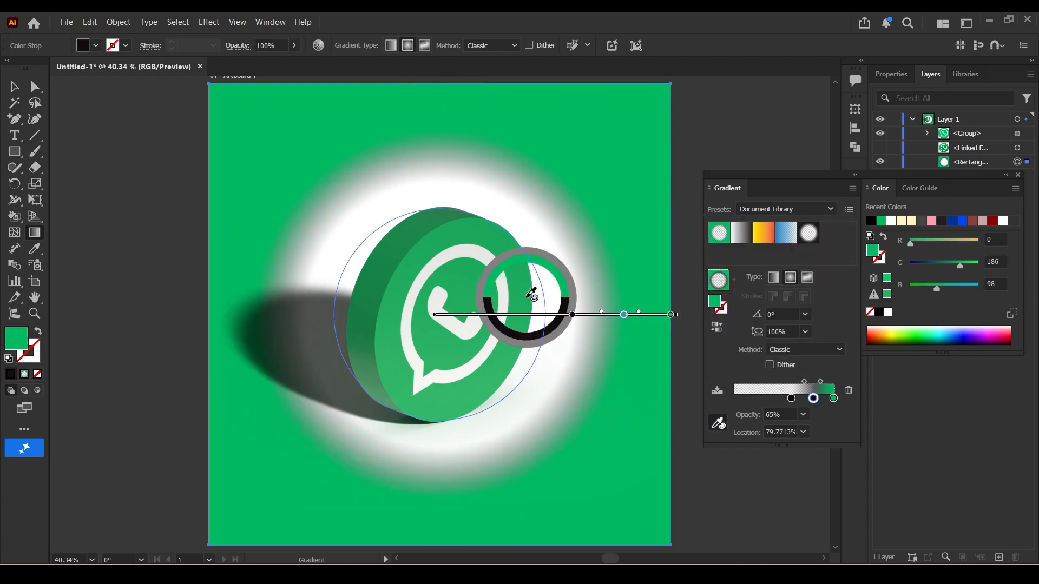
pyautogui.doubleClick(791, 399)
pyautogui.click(678, 248)
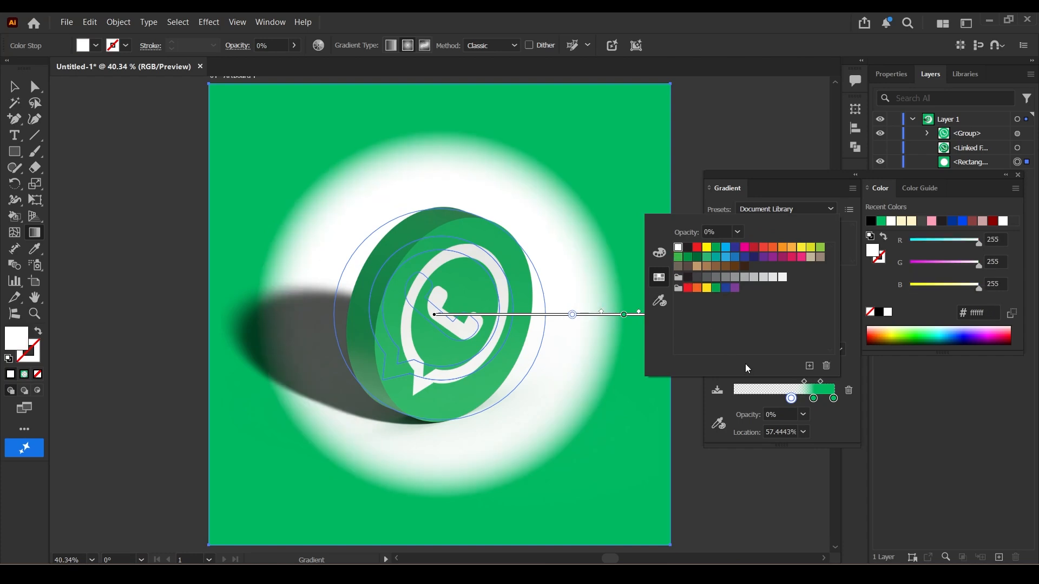
# Shift the middle green stop inward and set the white stop at the gradient's start, location 0%, to 100% opacity.
pyautogui.click(791, 400)
pyautogui.moveTo(791, 399)
pyautogui.mouseDown()
pyautogui.moveTo(734, 399)
pyautogui.moveTo(783, 399)
pyautogui.mouseUp()
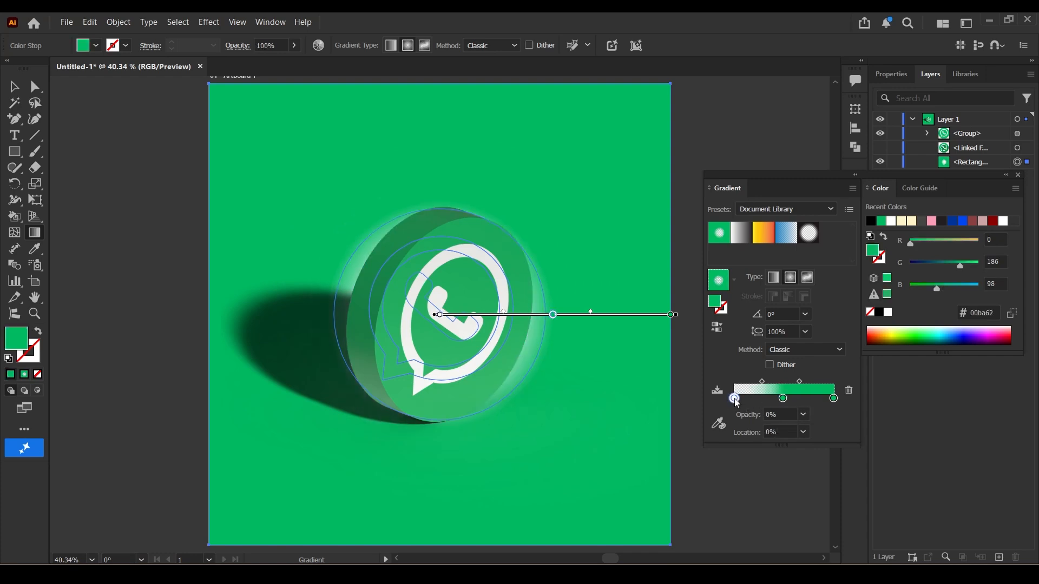
pyautogui.click(735, 399)
pyautogui.click(802, 416)
pyautogui.click(816, 406)
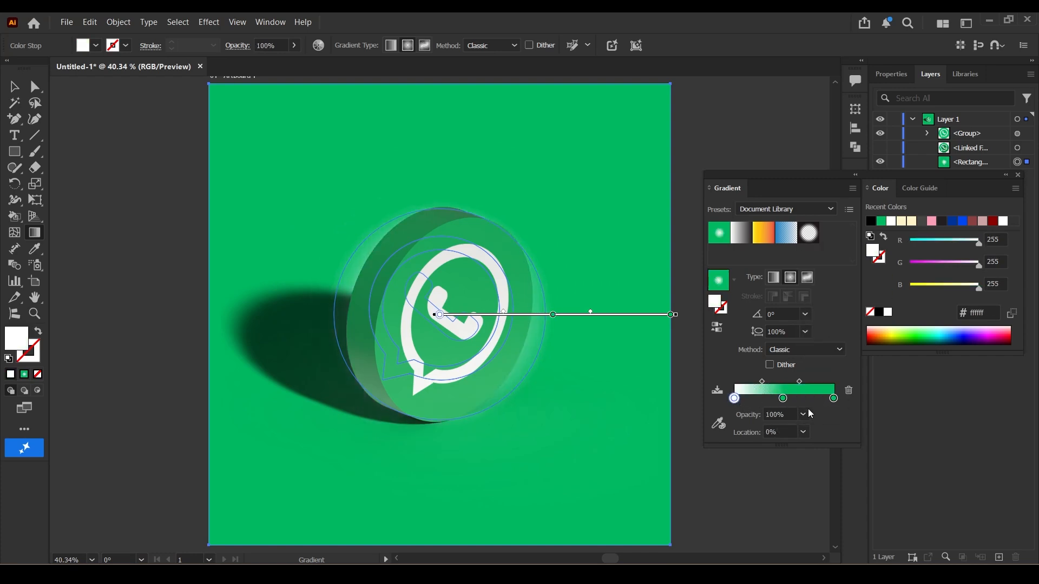
# Widen the background glow by extending the radial gradient past the artboard edge and moving the middle green stop to about 64%.
pyautogui.click(784, 400)
pyautogui.moveTo(784, 400); pyautogui.dragTo(792, 401)
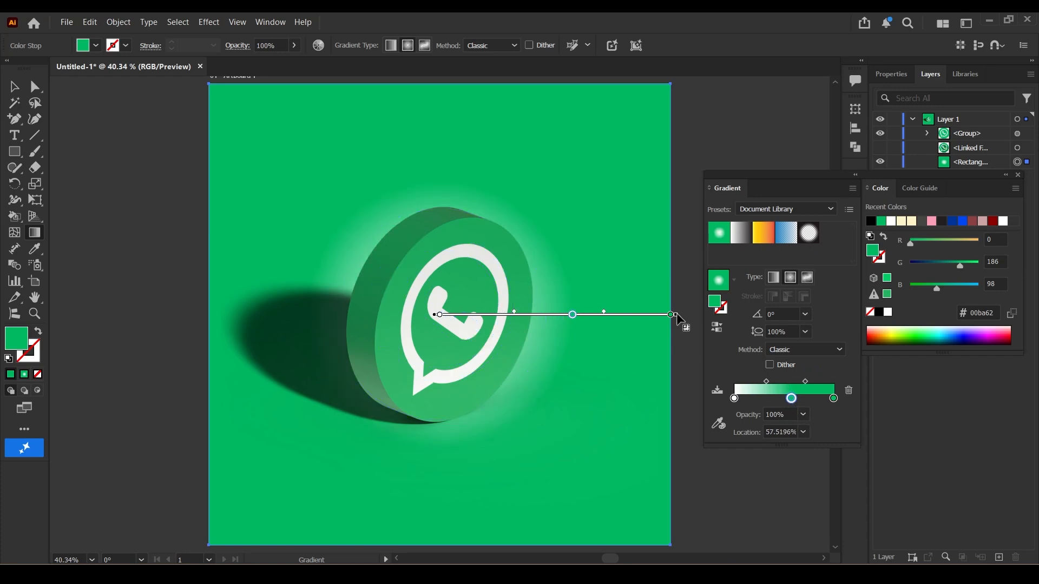
pyautogui.moveTo(672, 315); pyautogui.dragTo(698, 315)
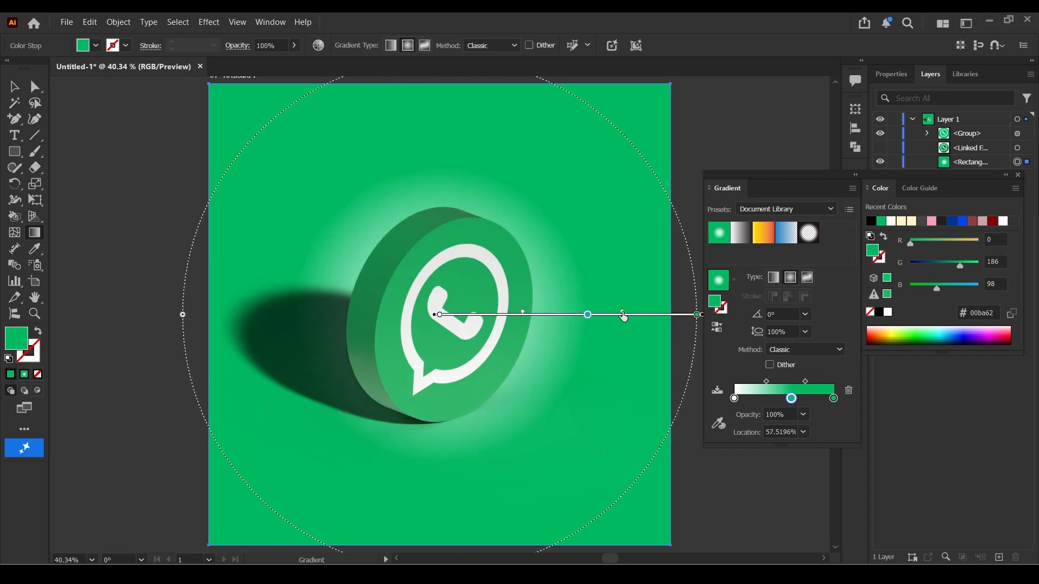
pyautogui.moveTo(631, 316); pyautogui.dragTo(625, 316)
pyautogui.moveTo(523, 315)
pyautogui.mouseDown()
pyautogui.moveTo(540, 316)
pyautogui.moveTo(518, 317)
pyautogui.mouseUp()
pyautogui.moveTo(587, 315); pyautogui.dragTo(605, 315)
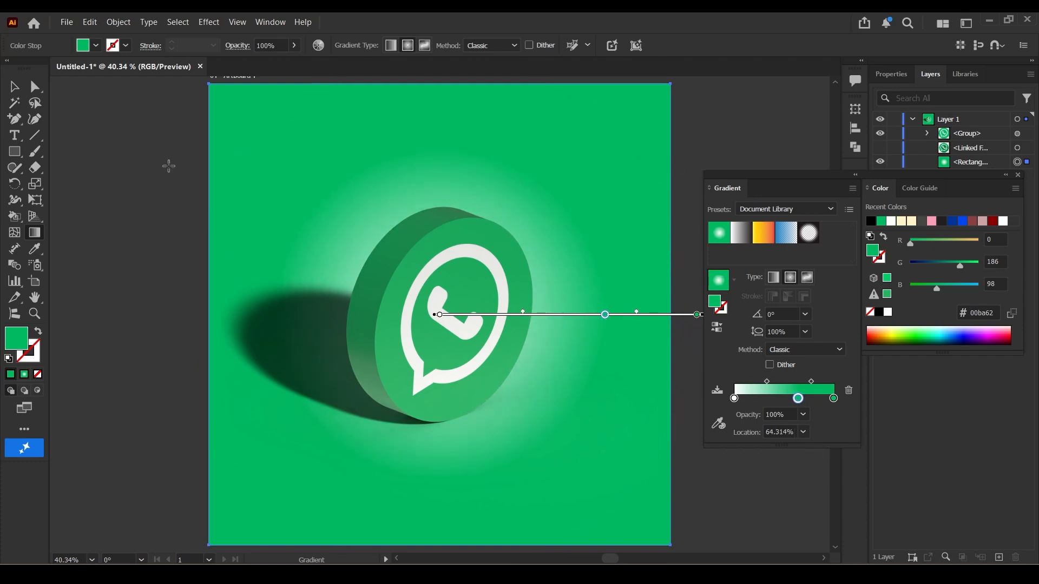
# Move the 3D logo straight up to free space beneath it on the background.
pyautogui.click(15, 87)
pyautogui.click(132, 144)
pyautogui.moveTo(450, 352); pyautogui.dragTo(450, 306)
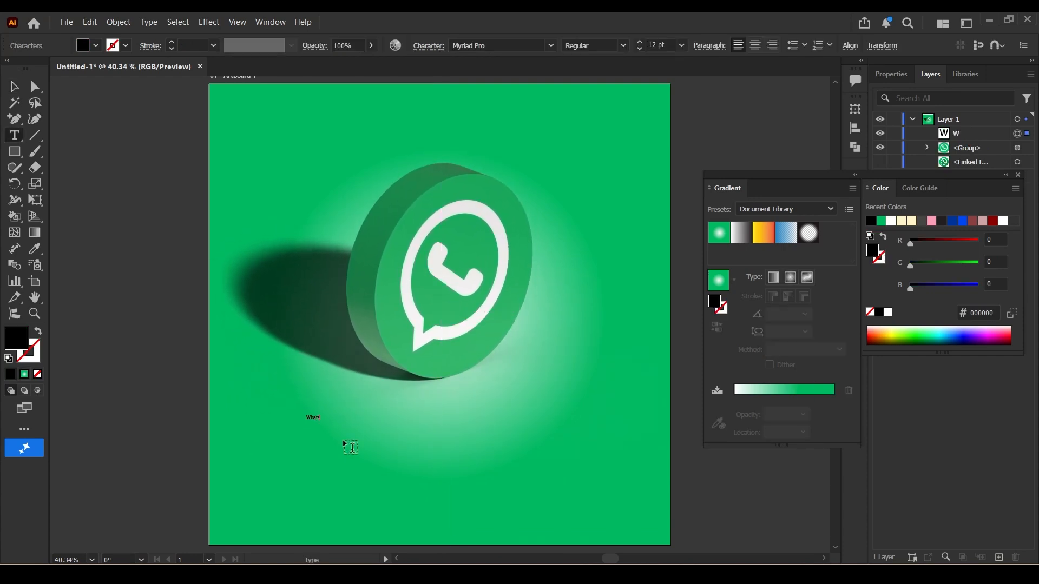
# Add the text "Whatsapp" below the logo and enlarge it to about 131 pt.
pyautogui.hotkey('ctrl', 'Return')
pyautogui.click(14, 86)
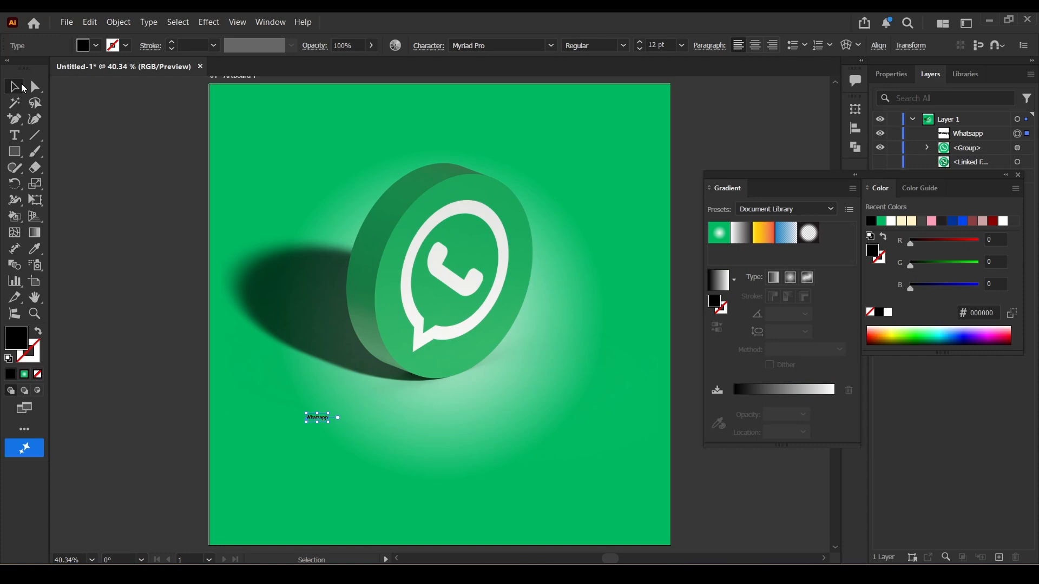
pyautogui.moveTo(327, 421); pyautogui.dragTo(572, 458)
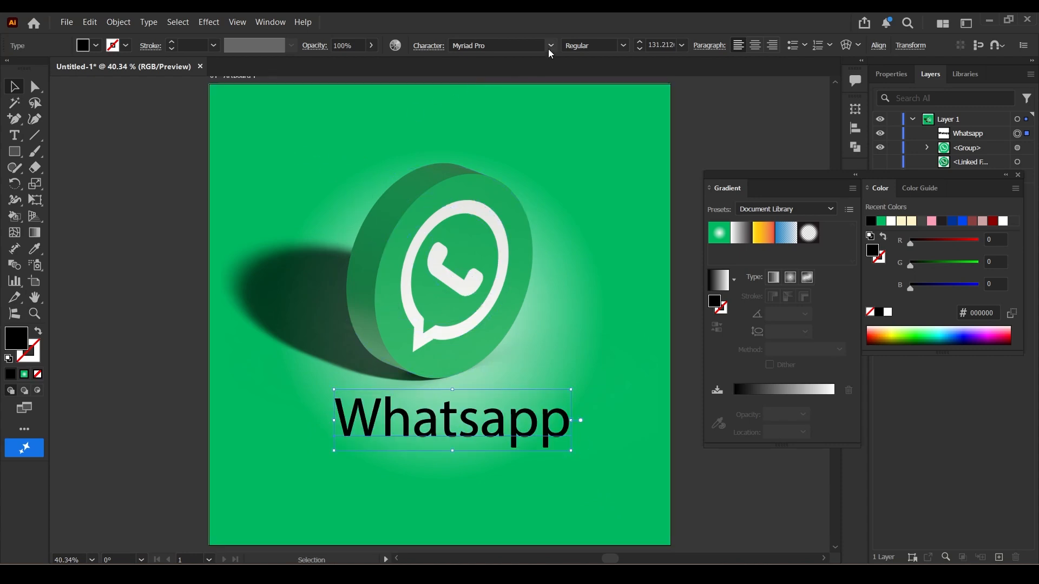
# Set the "Whatsapp" text in the Anton font and fill it with white #ffffff.
pyautogui.click(551, 45)
pyautogui.scroll(-2, 608, 462)
pyautogui.click(608, 462)
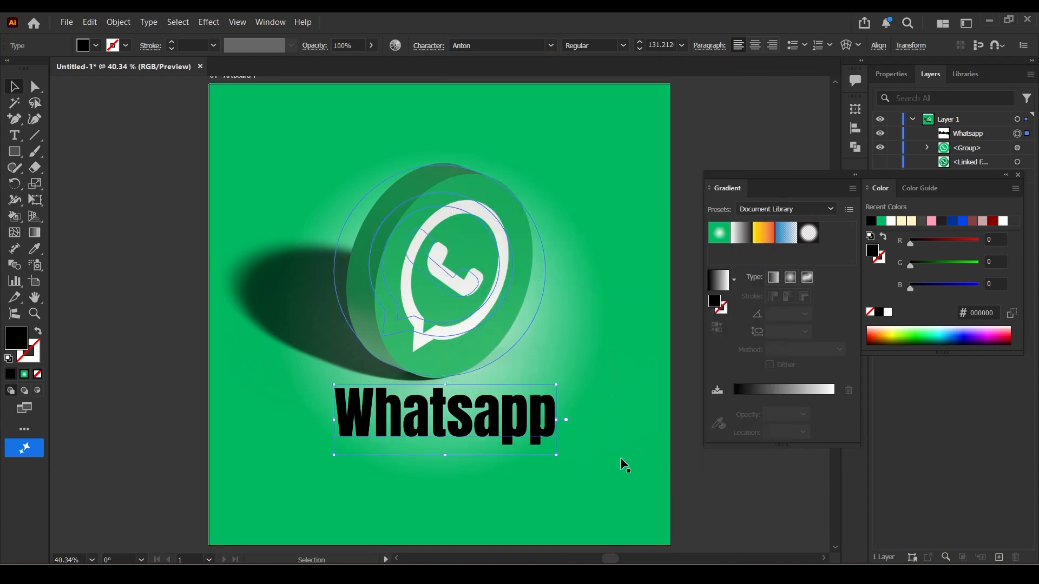
pyautogui.doubleClick(22, 346)
pyautogui.write('ffffff')
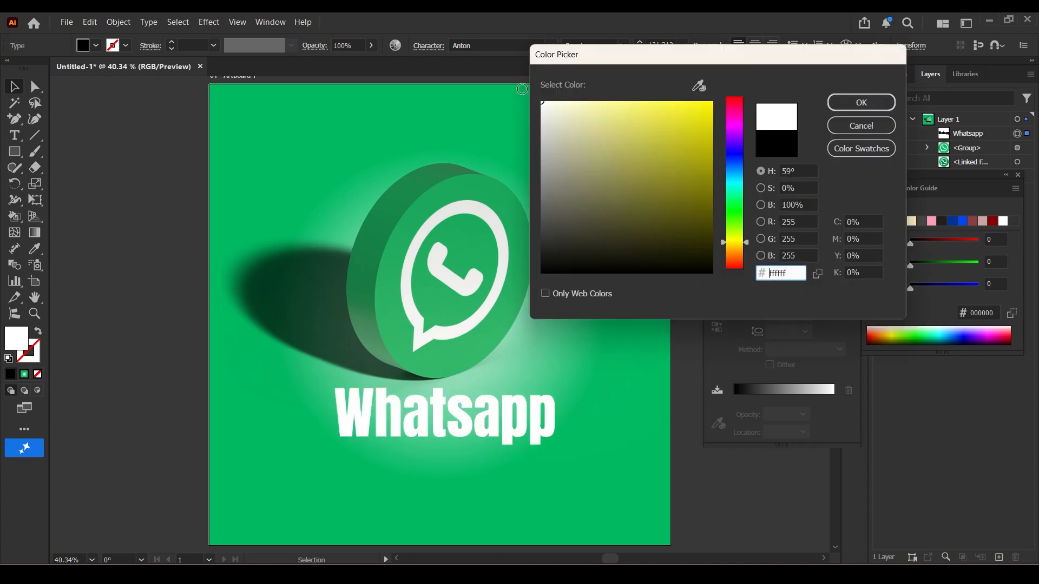
pyautogui.click(861, 103)
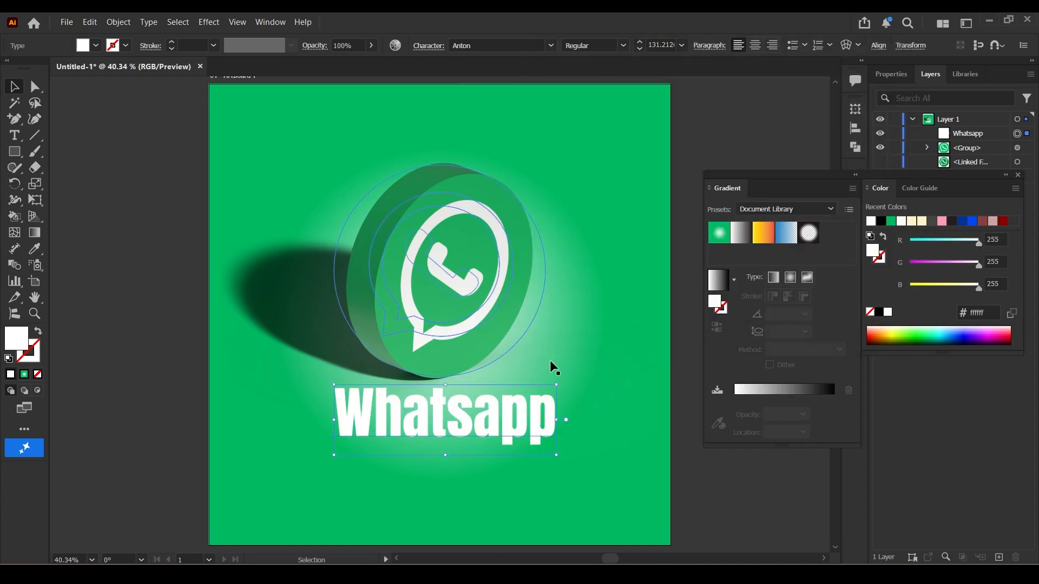
# Apply a 3D Extrude to the "Whatsapp" text with a depth of 30 px.
pyautogui.click(271, 21)
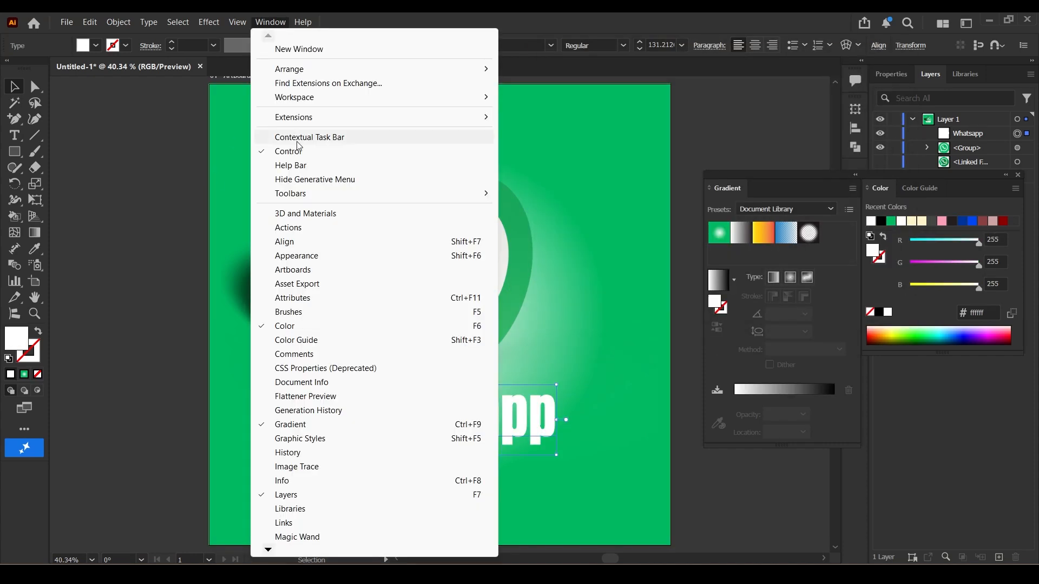
pyautogui.click(304, 215)
pyautogui.click(681, 137)
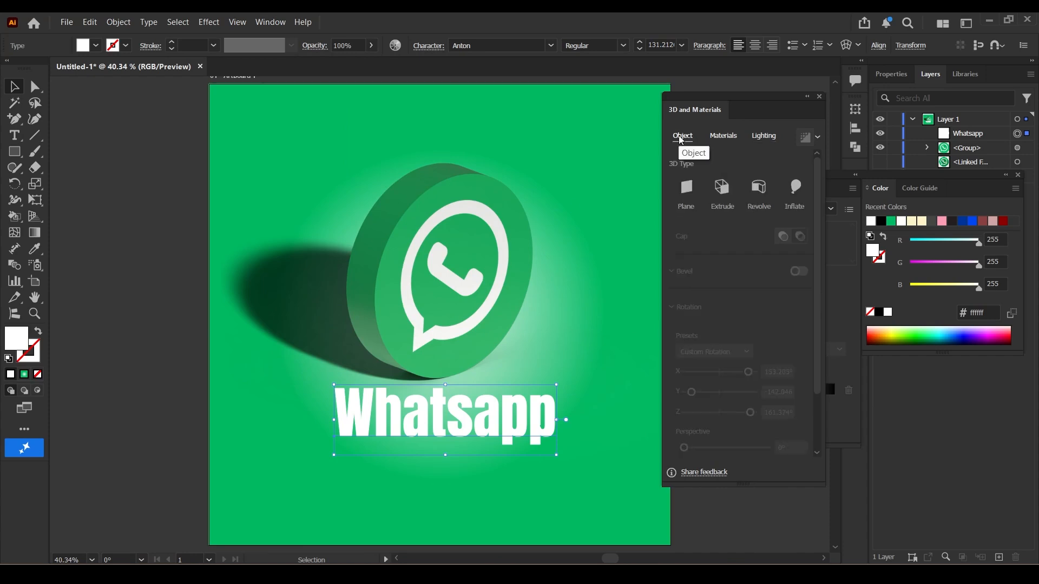
pyautogui.click(722, 188)
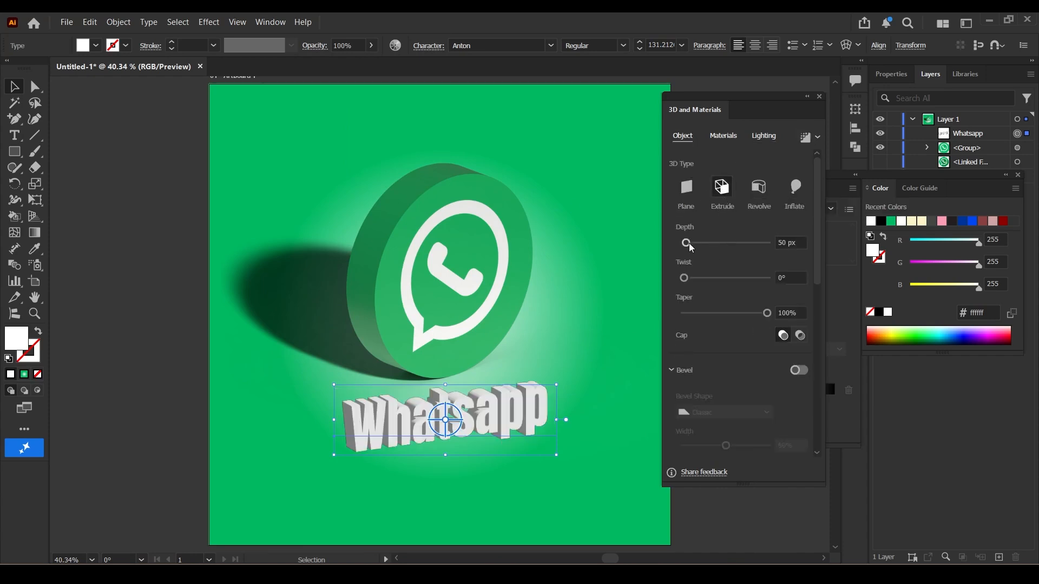
pyautogui.moveTo(686, 246); pyautogui.dragTo(687, 246)
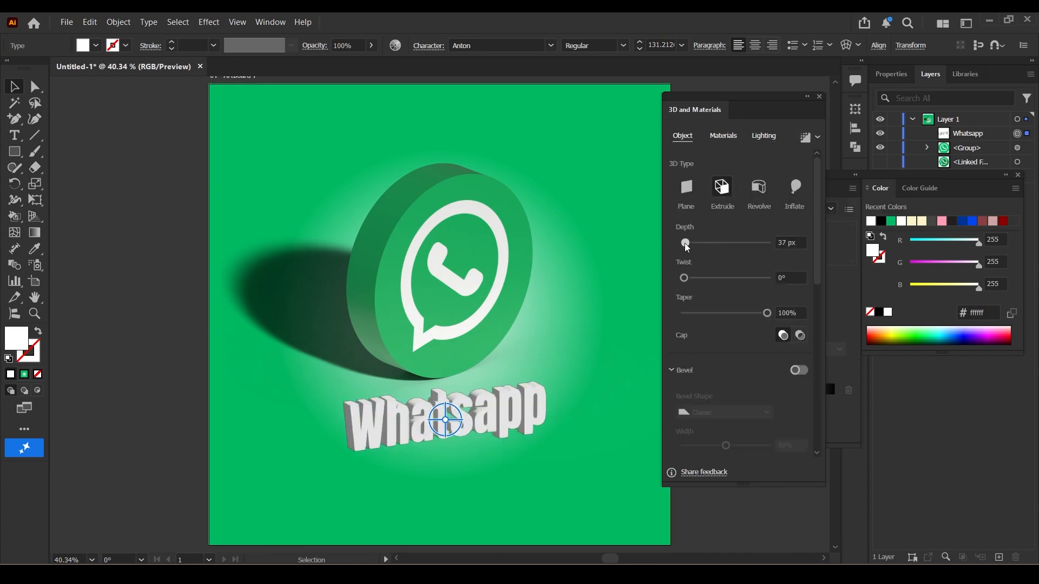
pyautogui.click(788, 242)
pyautogui.write('30')
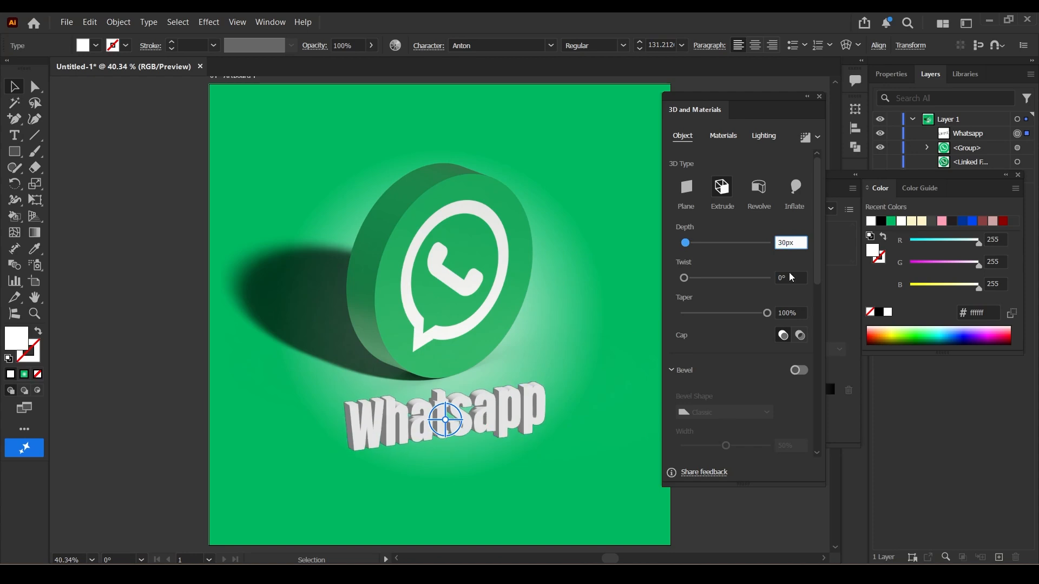
# Rotate the 3D text with the Isometric Right preset, set its X rotation to 50°, and move it beside the logo's base.
pyautogui.scroll(-10, 734, 361)
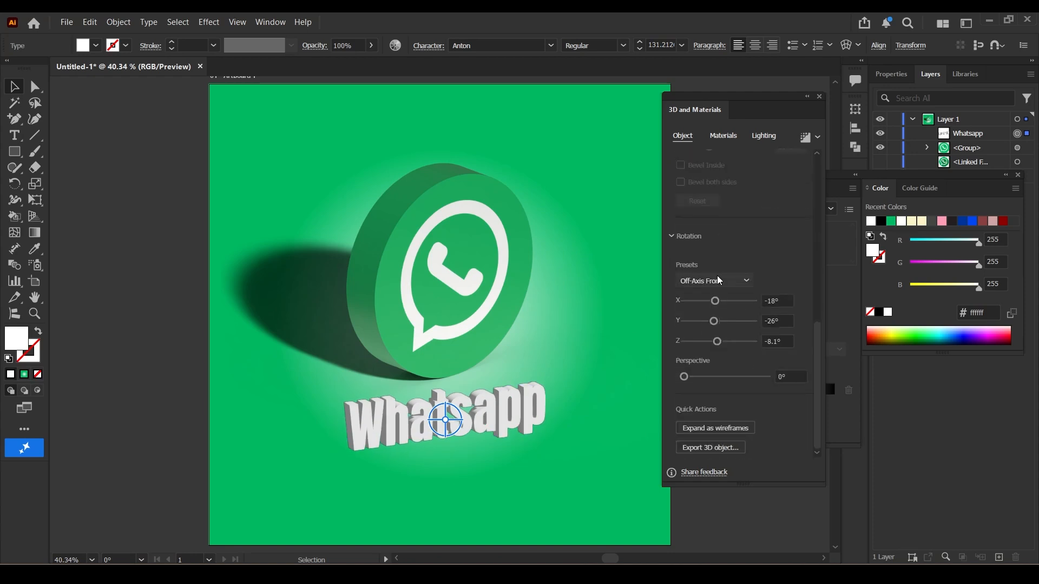
pyautogui.click(714, 281)
pyautogui.click(718, 515)
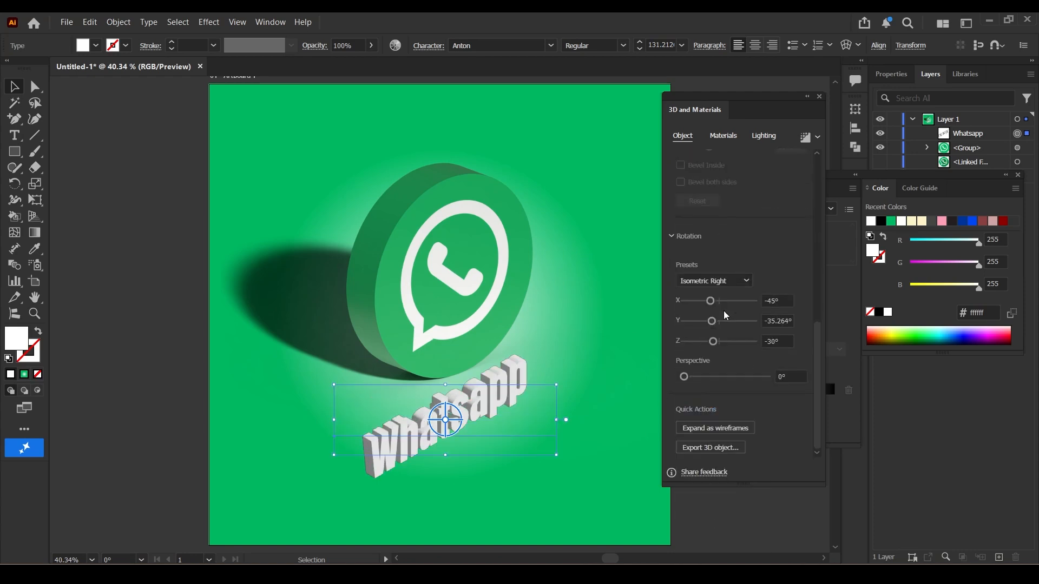
pyautogui.moveTo(712, 304); pyautogui.dragTo(726, 300)
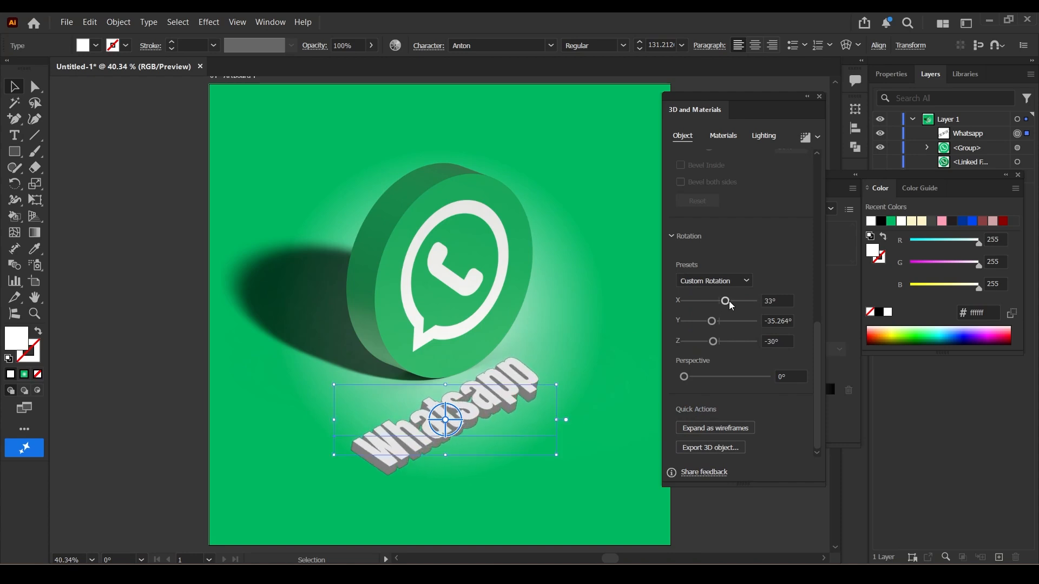
pyautogui.click(781, 300)
pyautogui.write('50')
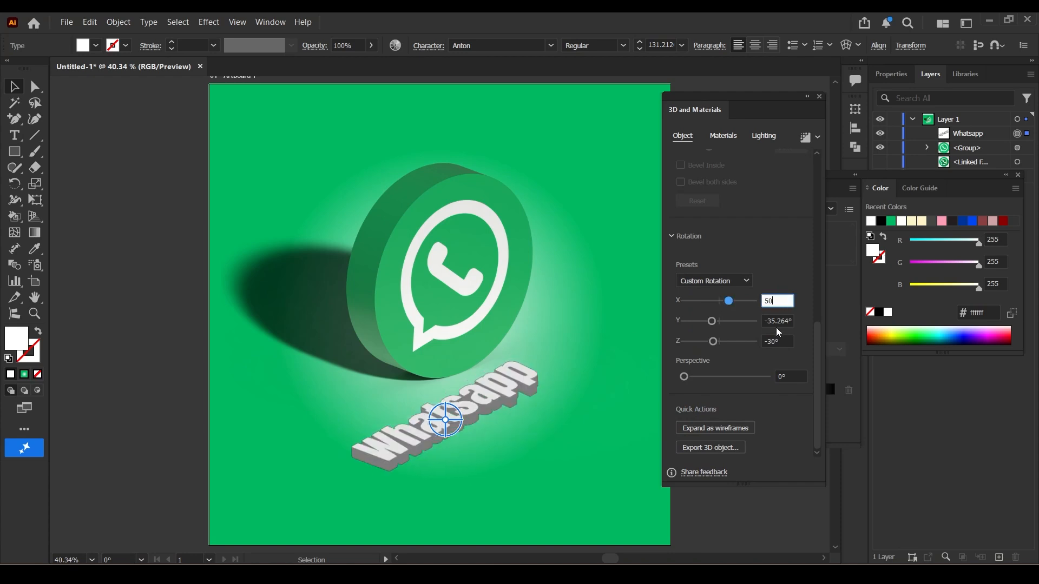
pyautogui.moveTo(482, 405); pyautogui.dragTo(492, 401)
pyautogui.moveTo(509, 385)
pyautogui.mouseDown()
pyautogui.moveTo(520, 373)
pyautogui.moveTo(527, 385)
pyautogui.mouseUp()
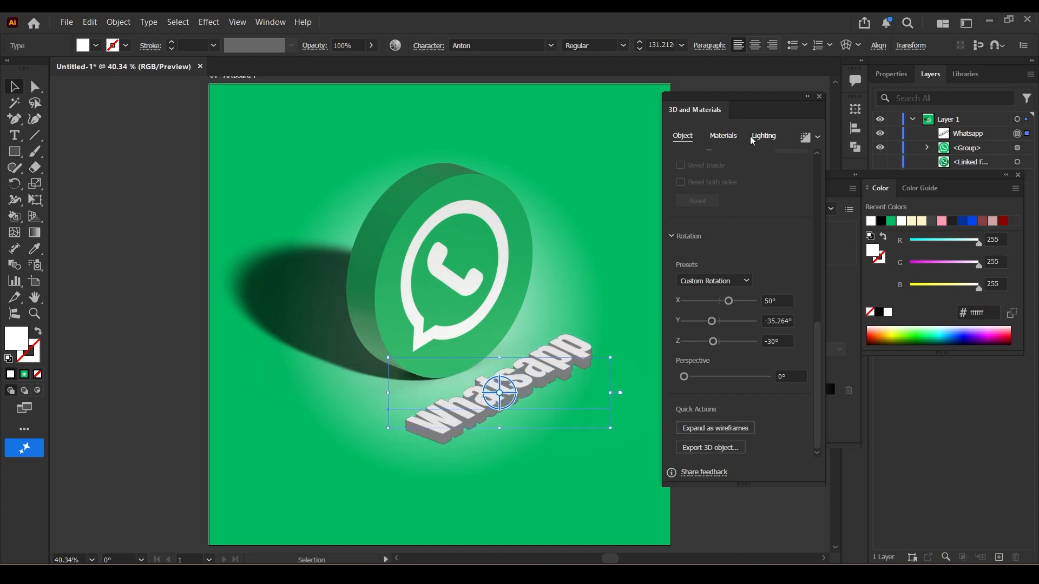
# Turn on the text's shadow with light rotation 33°, light height 16° and shadow bounds 122%.
pyautogui.click(763, 137)
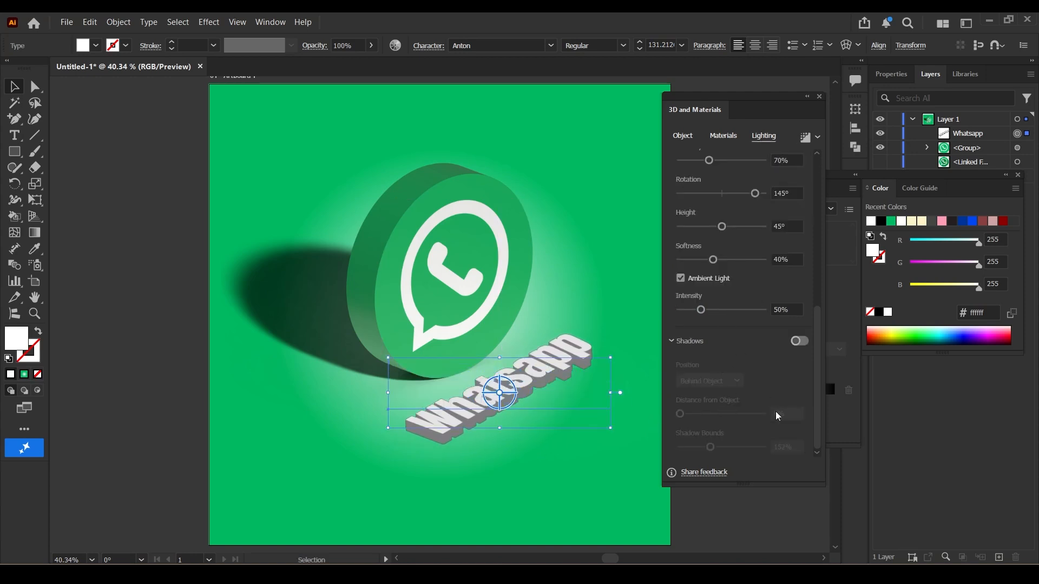
pyautogui.click(800, 341)
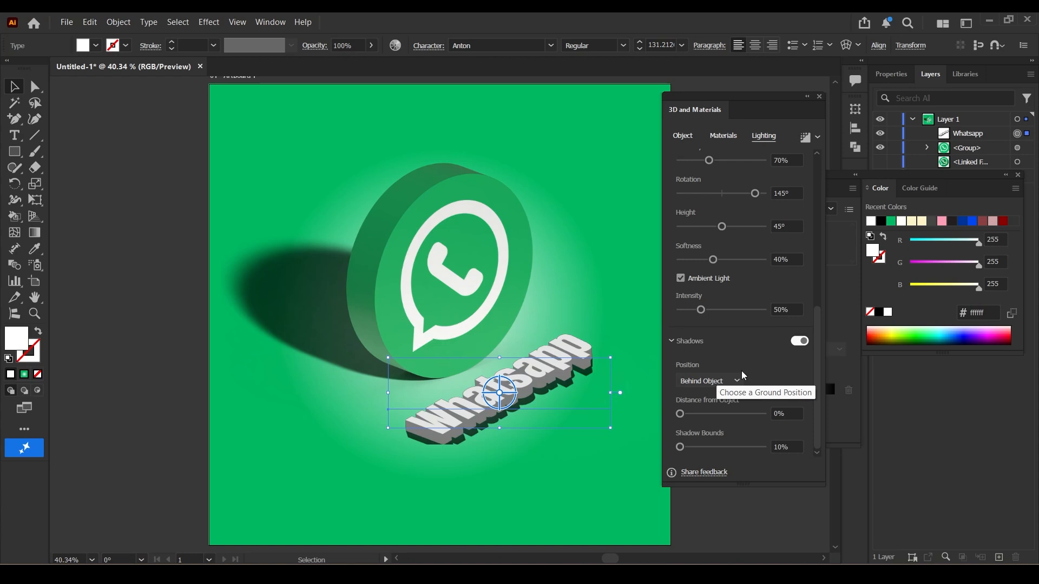
pyautogui.moveTo(755, 194); pyautogui.dragTo(695, 231)
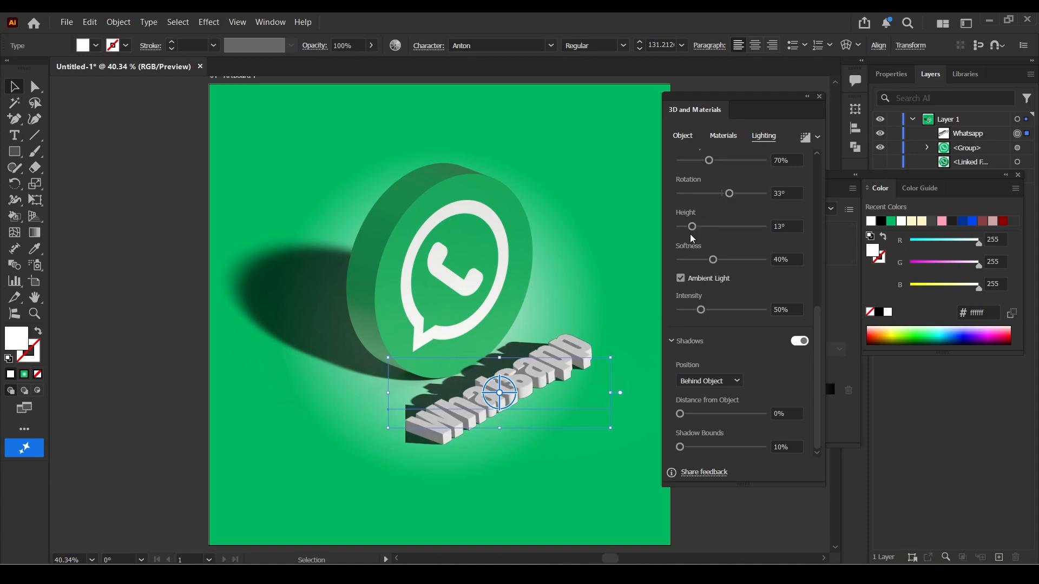
pyautogui.moveTo(680, 448); pyautogui.dragTo(704, 447)
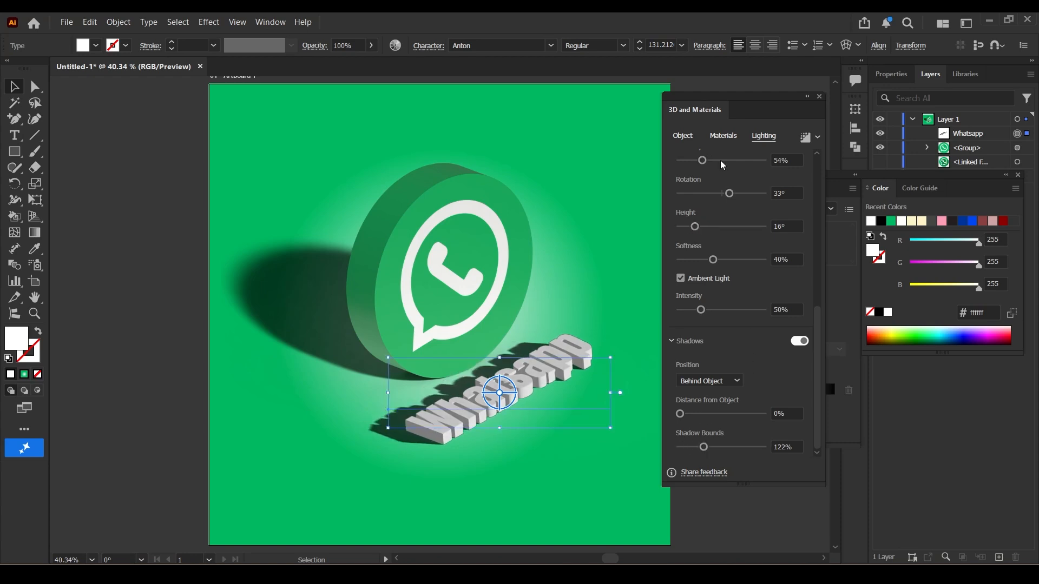
# Raise the text's light intensity to 119% and ambient intensity to 86%, and render it with ray tracing.
pyautogui.moveTo(703, 160); pyautogui.dragTo(729, 162)
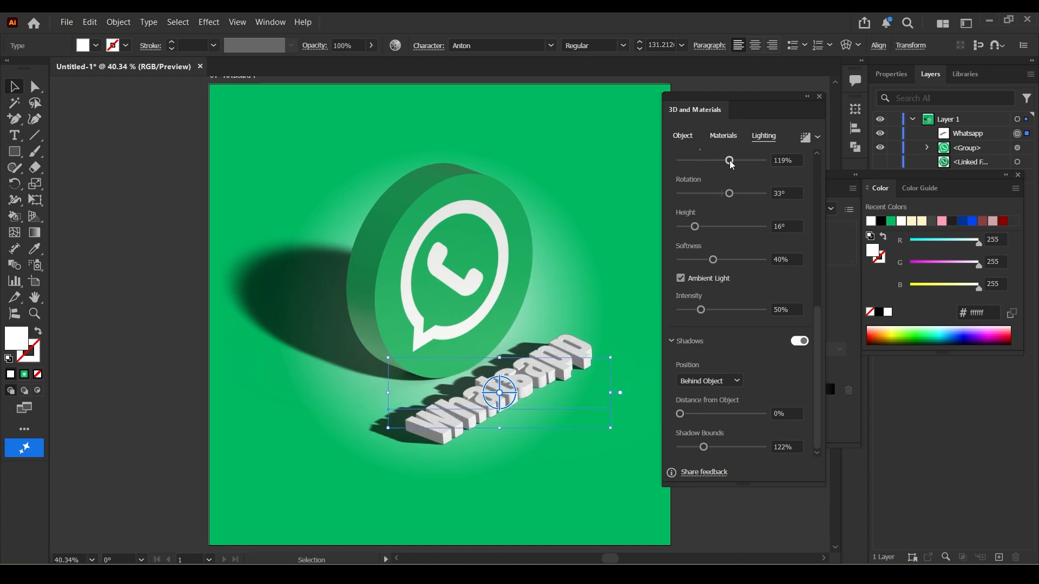
pyautogui.moveTo(700, 309); pyautogui.dragTo(716, 309)
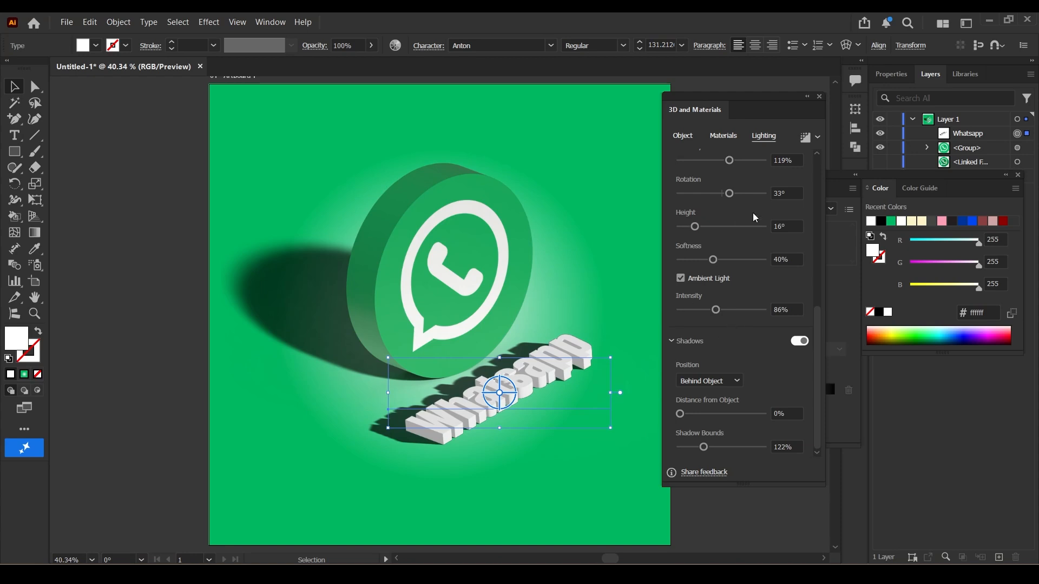
pyautogui.click(805, 138)
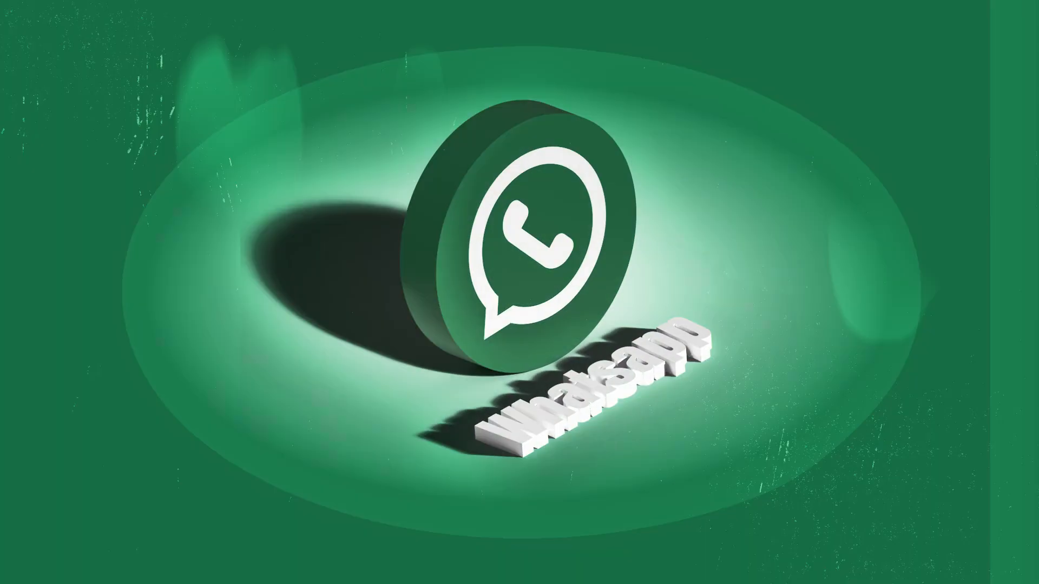